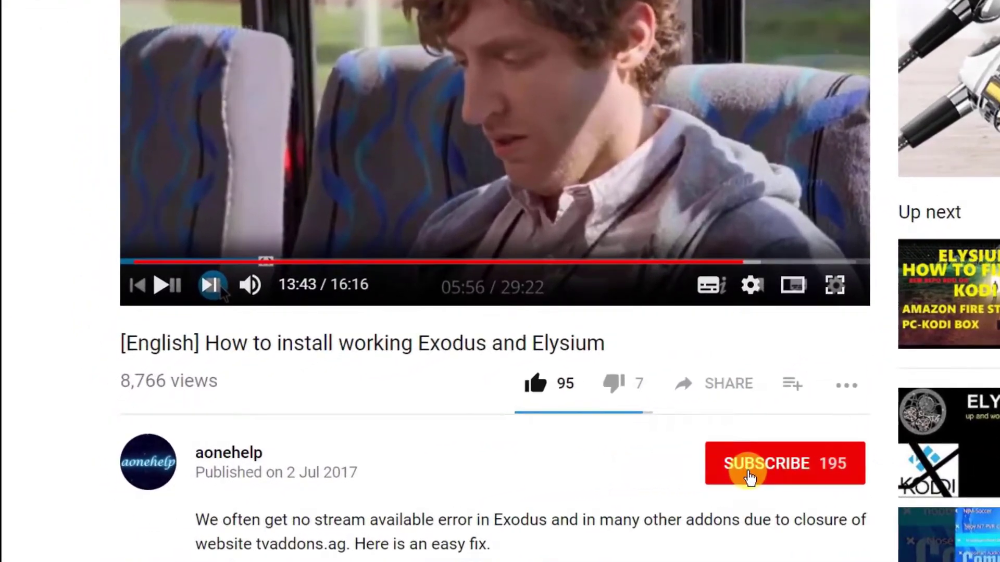
Subscribe to the aonehelp YouTube channel and turn on its notifications.
{"action": "left_click", "coordinate": [498, 490]}
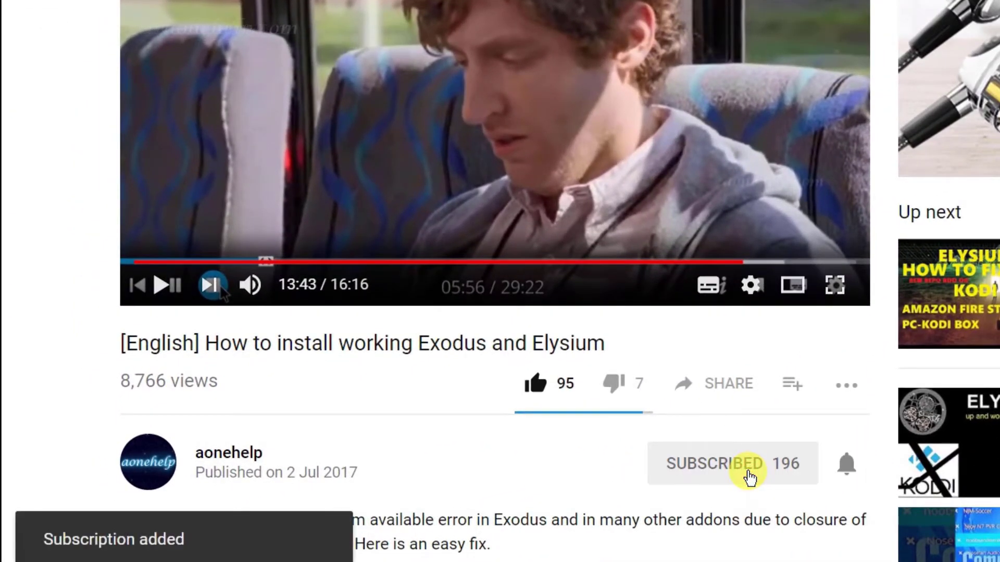
{"action": "left_click", "coordinate": [847, 467]}
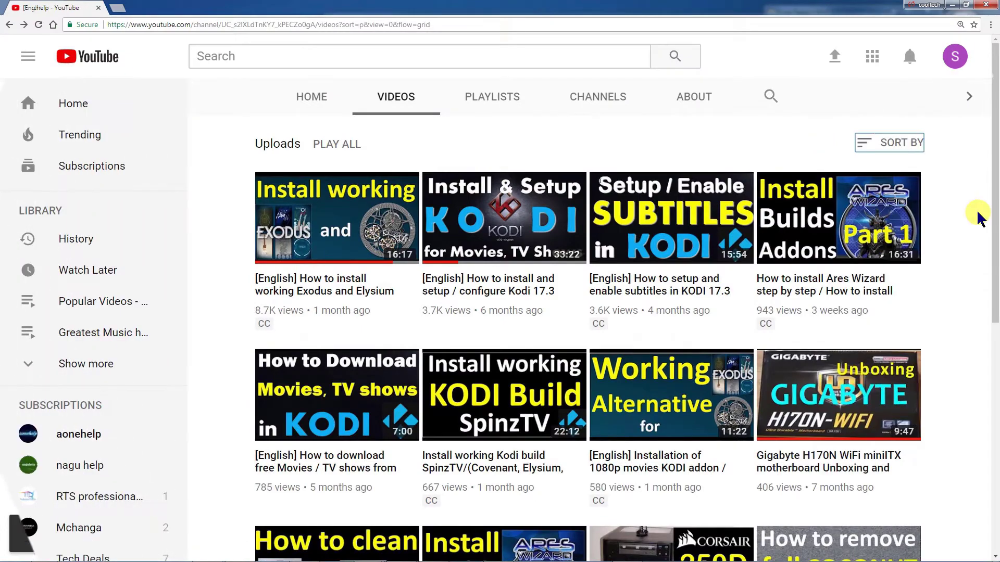
Browse the uploaded videos of the aonehelp channel.
{"action": "scroll", "coordinate": [977, 216], "scroll_direction": "down", "scroll_amount": 5}
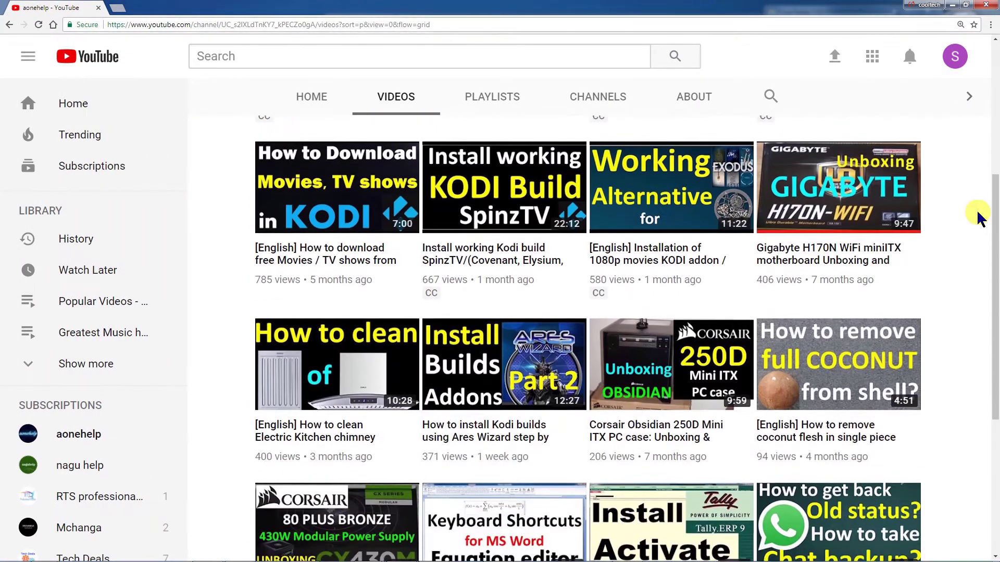
{"action": "scroll", "coordinate": [977, 217], "scroll_direction": "down", "scroll_amount": 1}
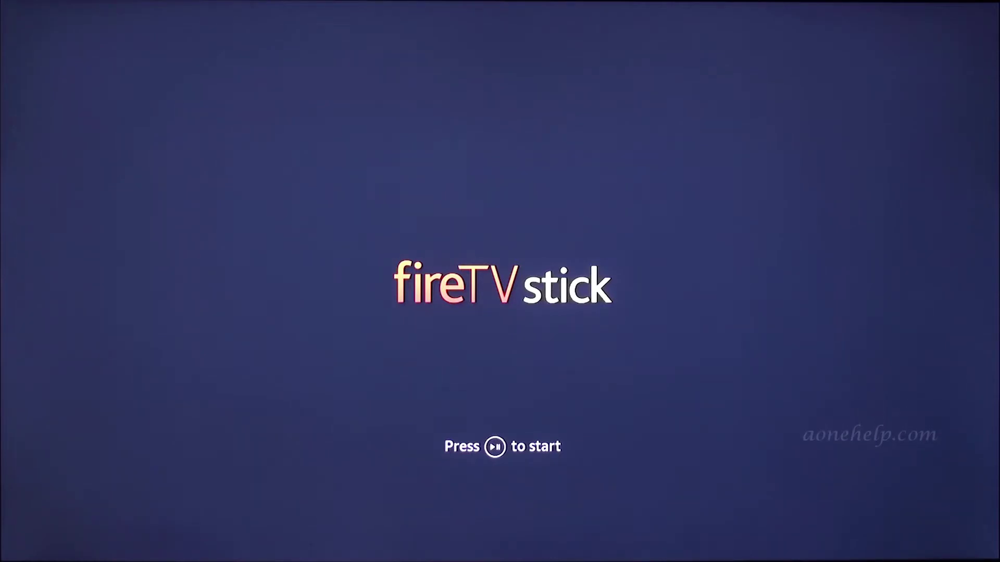
Start the Fire TV Stick setup and choose English (India) as the language.
{"action": "key", "text": "space"}
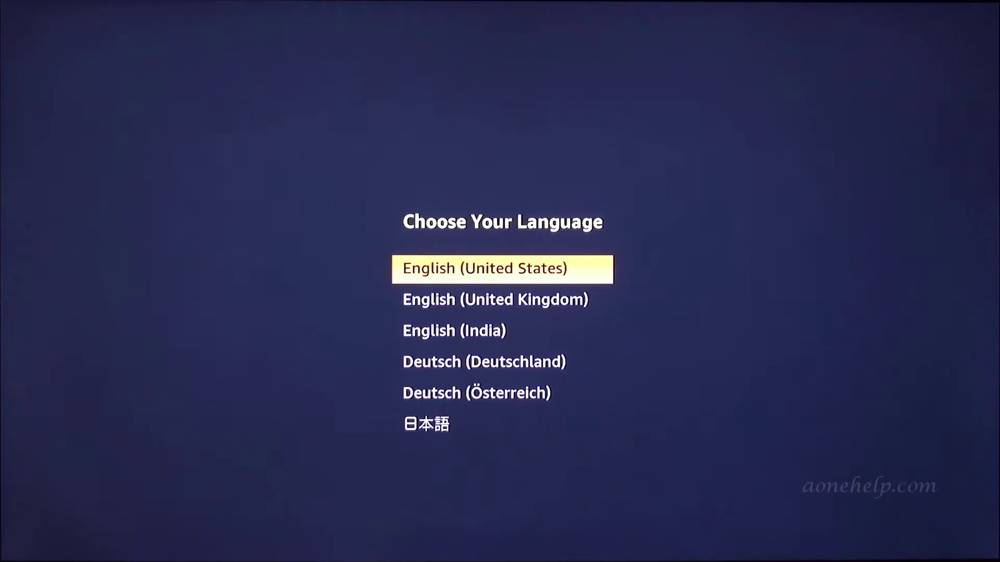
{"action": "key", "text": "Down"}
{"action": "key", "text": "Down"}
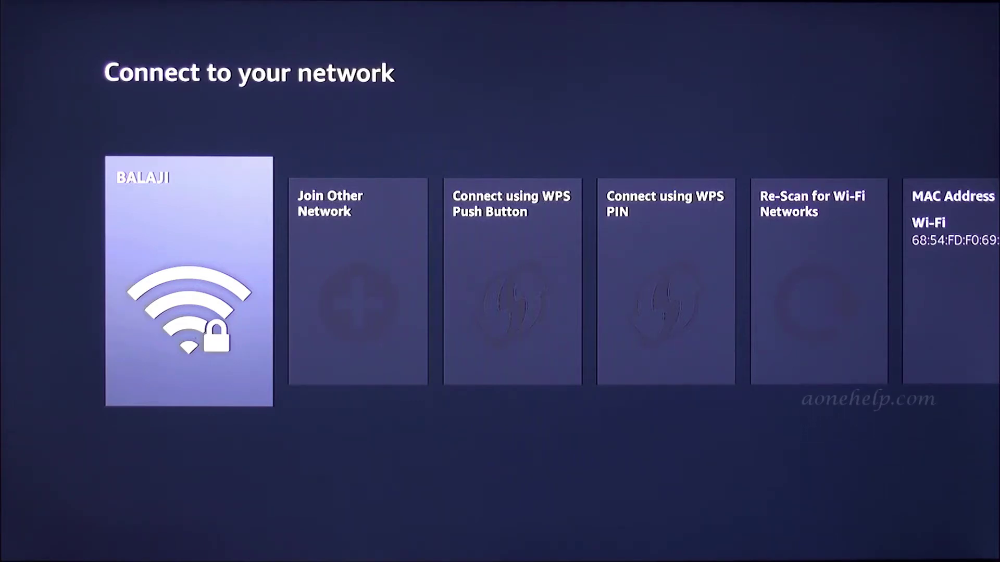
Look through the available Wi-Fi networks and the other connection options.
{"action": "key", "text": "Right"}
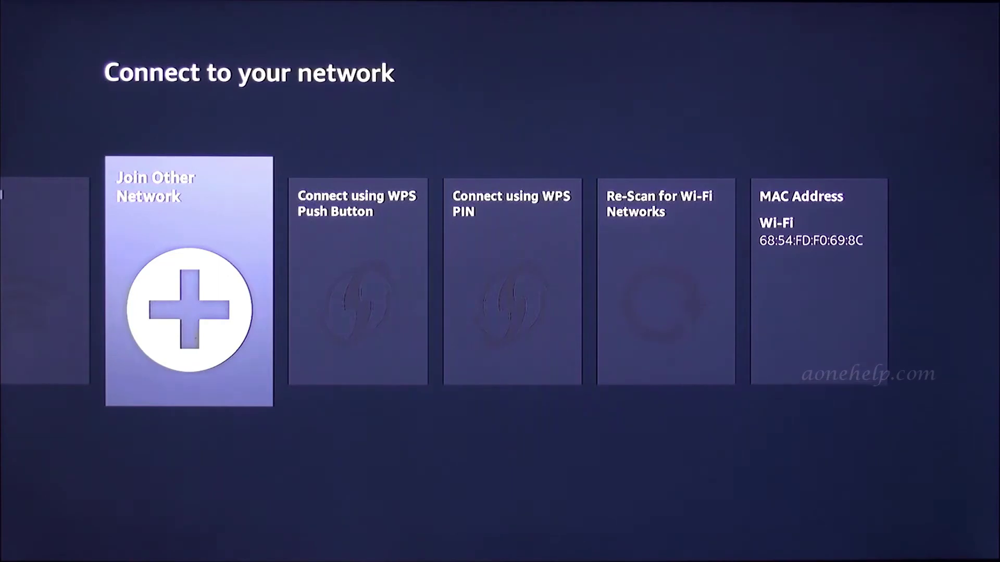
{"action": "key", "text": "Right"}
{"action": "key", "text": "Right"}
{"action": "key", "text": "Right"}
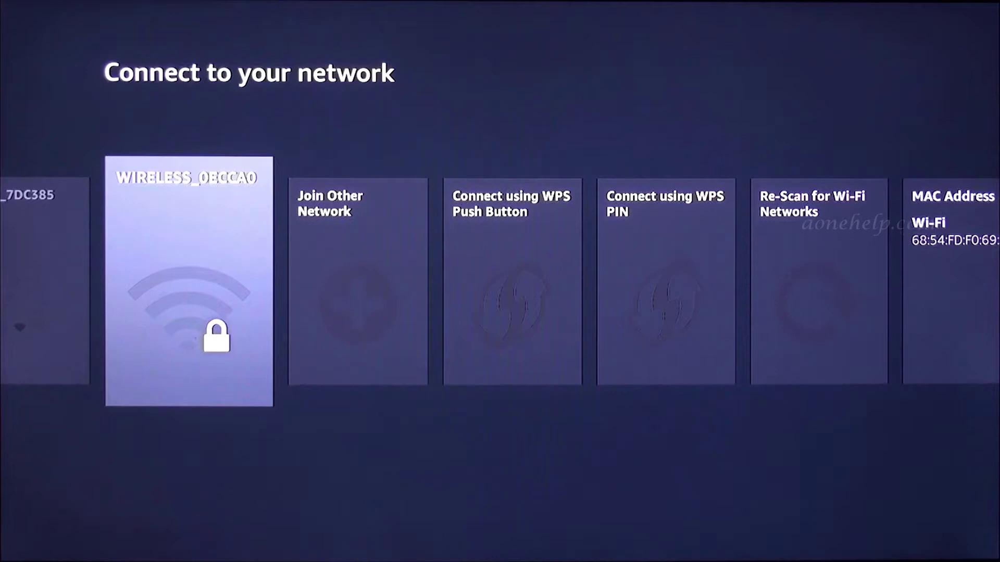
{"action": "key", "text": "Left"}
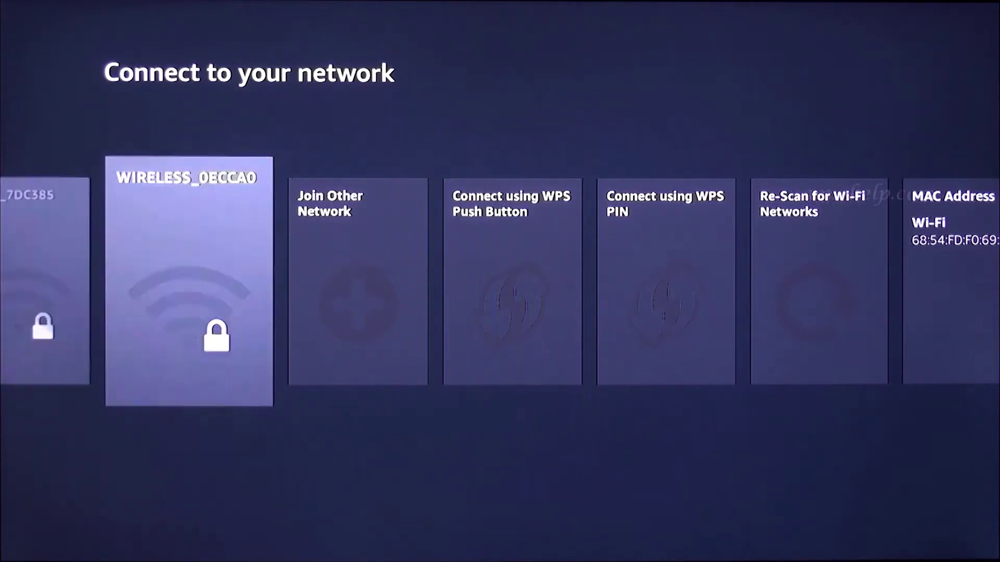
{"action": "key", "text": "Left"}
{"action": "key", "text": "Left"}
{"action": "key", "text": "Left"}
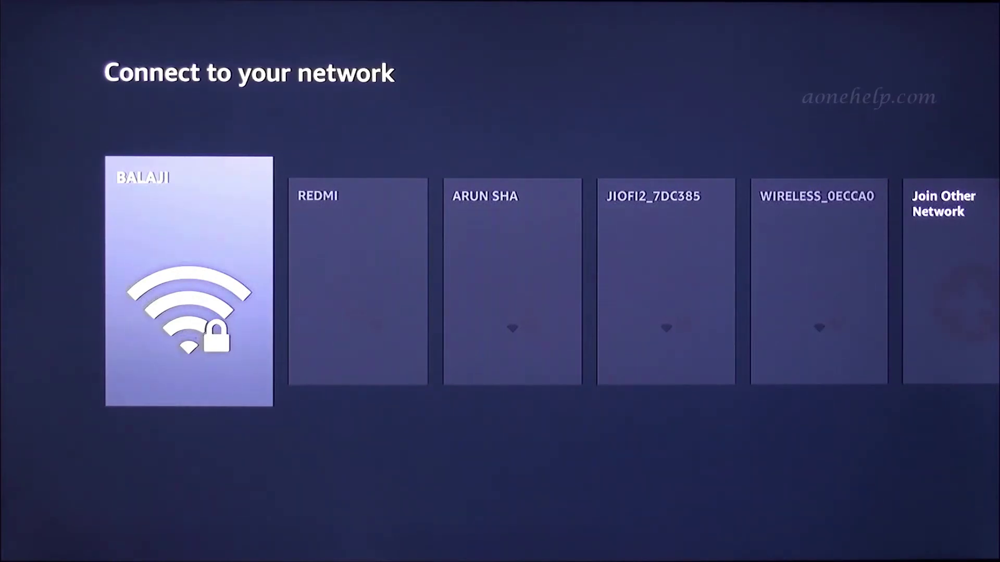
Choose the Redmi Wi-Fi network and hide the password characters in its password entry.
{"action": "key", "text": "Right"}
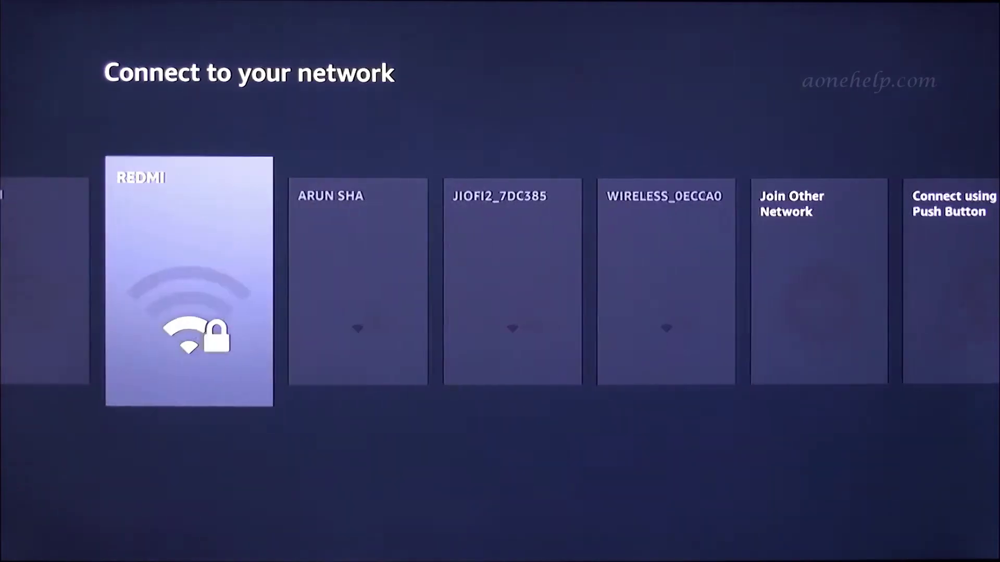
{"action": "key", "text": "Return"}
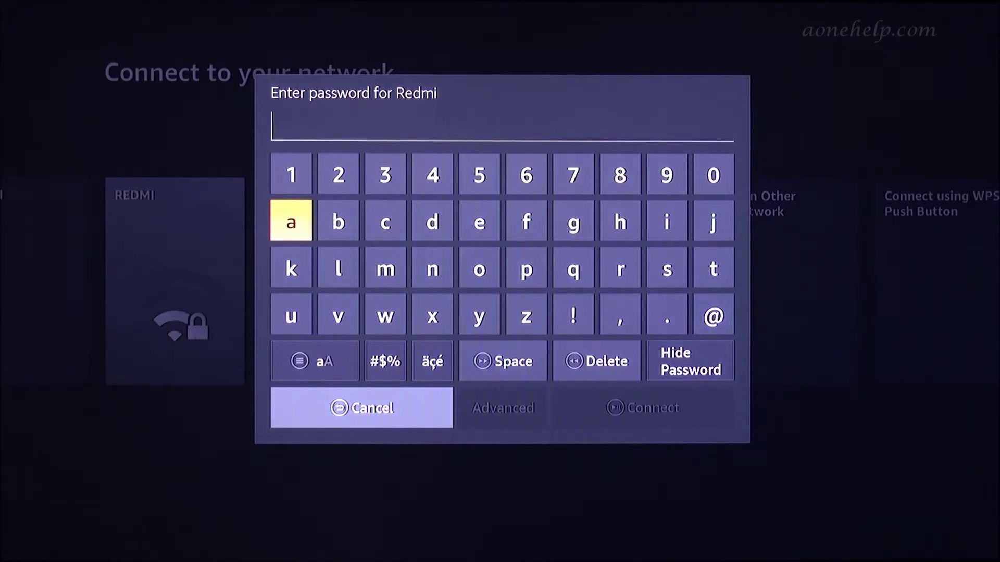
{"action": "key", "text": "Down"}
{"action": "key", "text": "Down"}
{"action": "key", "text": "Down"}
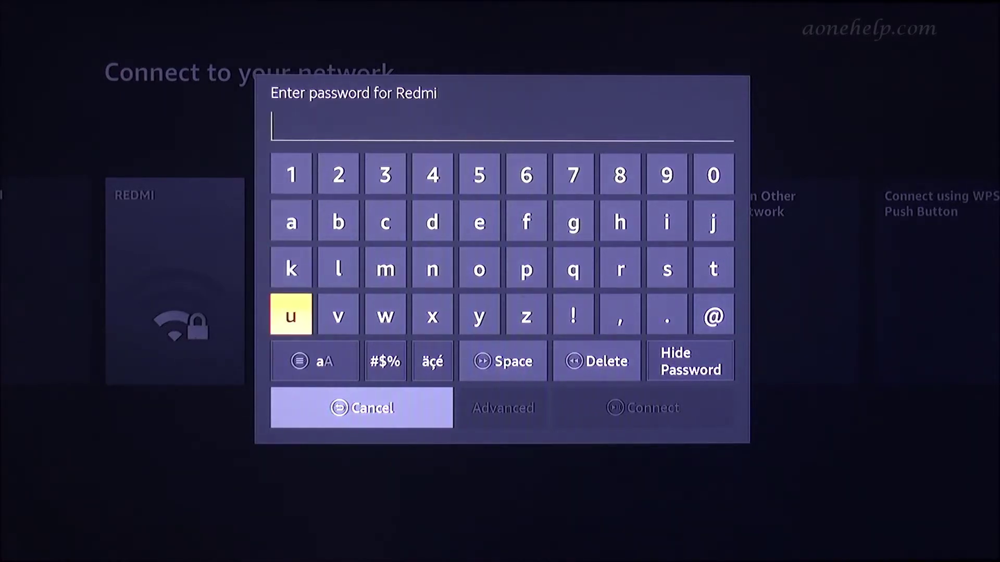
{"action": "key", "text": "Right"}
{"action": "key", "text": "Right"}
{"action": "key", "text": "Right"}
{"action": "key", "text": "Right"}
{"action": "key", "text": "Right"}
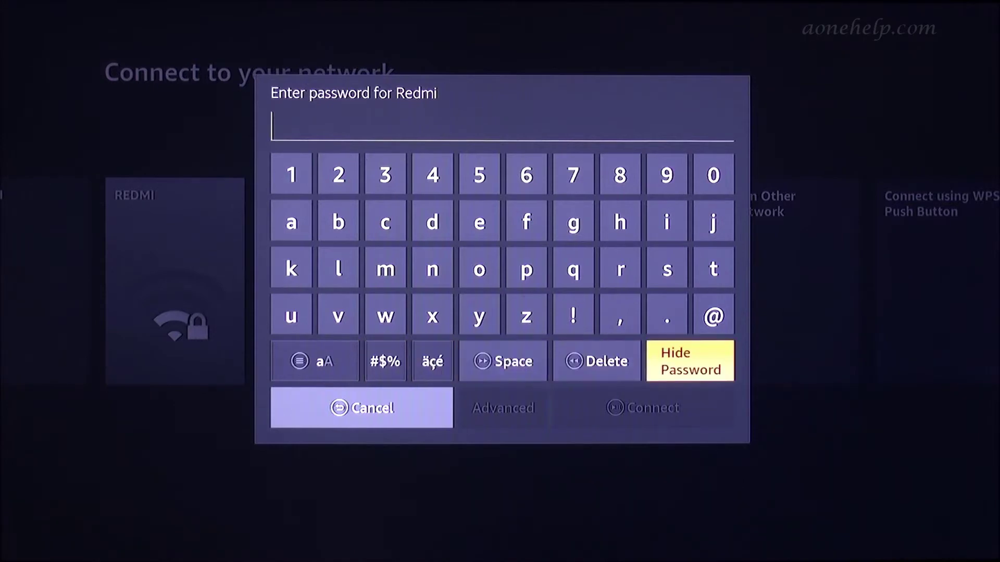
{"action": "key", "text": "Return"}
Enter the Wi-Fi password for the Redmi network and connect to it.
{"action": "key", "text": "Left"}
{"action": "key", "text": "Left"}
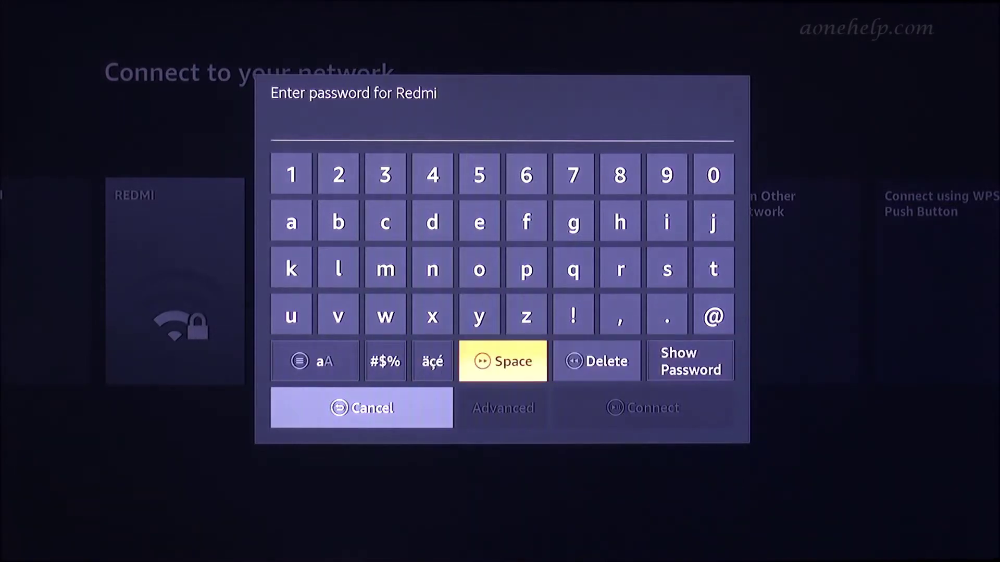
{"action": "key", "text": "Up"}
{"action": "key", "text": "Up"}
{"action": "key", "text": "Up"}
{"action": "key", "text": "Up"}
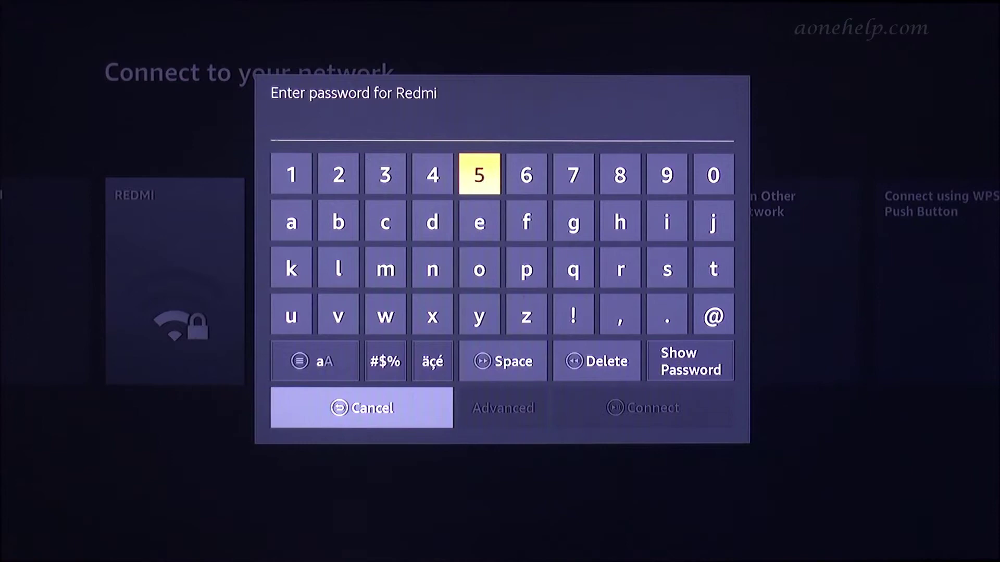
{"action": "key", "text": "Right"}
{"action": "key", "text": "Right"}
{"action": "key", "text": "Right"}
{"action": "key", "text": "Right"}
{"action": "key", "text": "Down"}
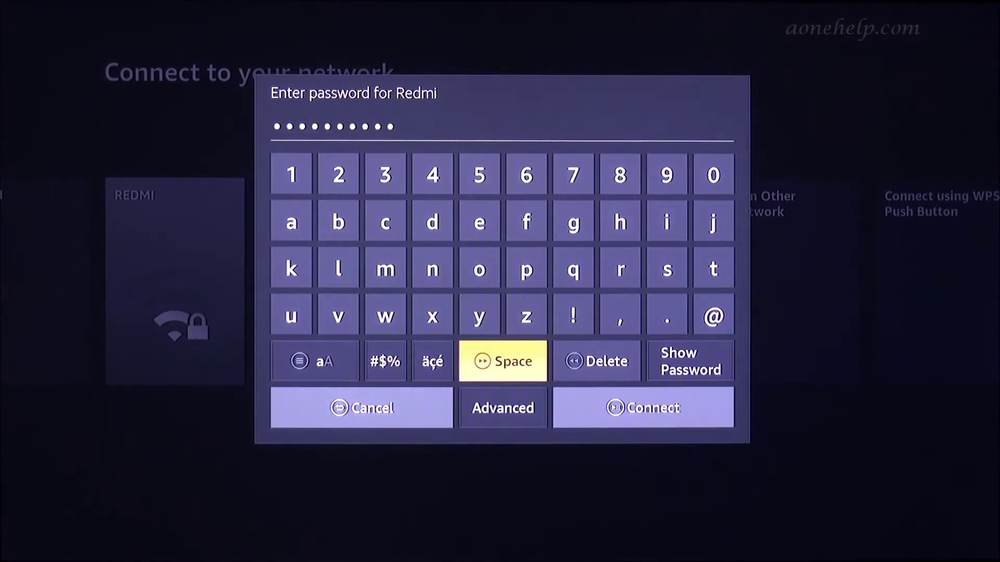
{"action": "key", "text": "Right"}
{"action": "key", "text": "Right"}
{"action": "key", "text": "Down"}
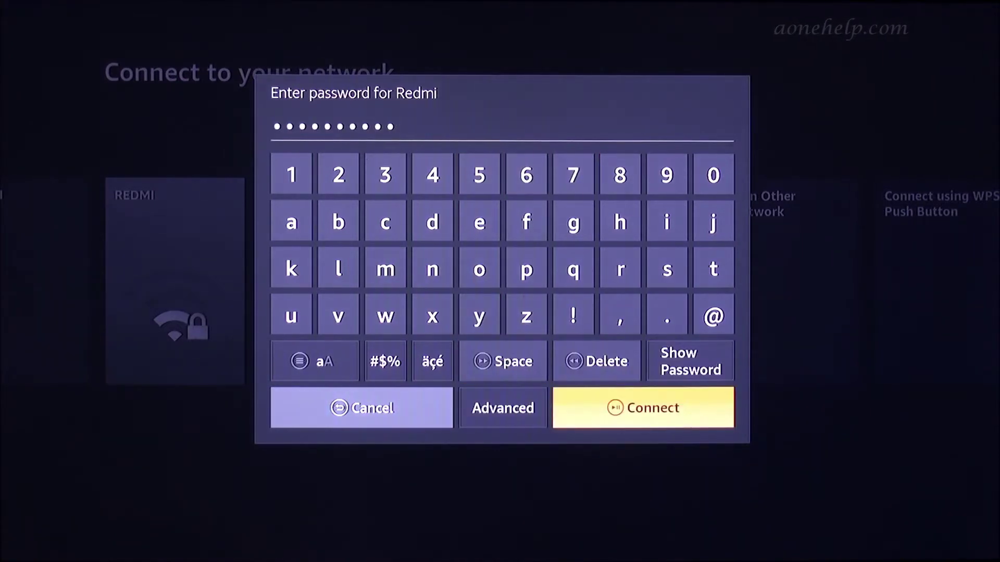
{"action": "key", "text": "Return"}
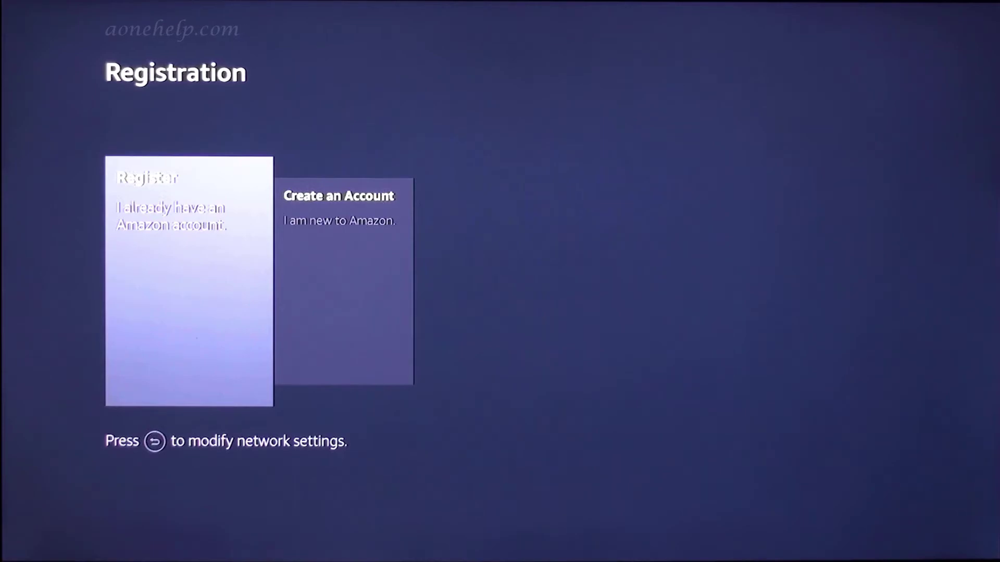
Register with an existing Amazon account and enter the account's e-mail address as the login ID.
{"action": "key", "text": "Return"}
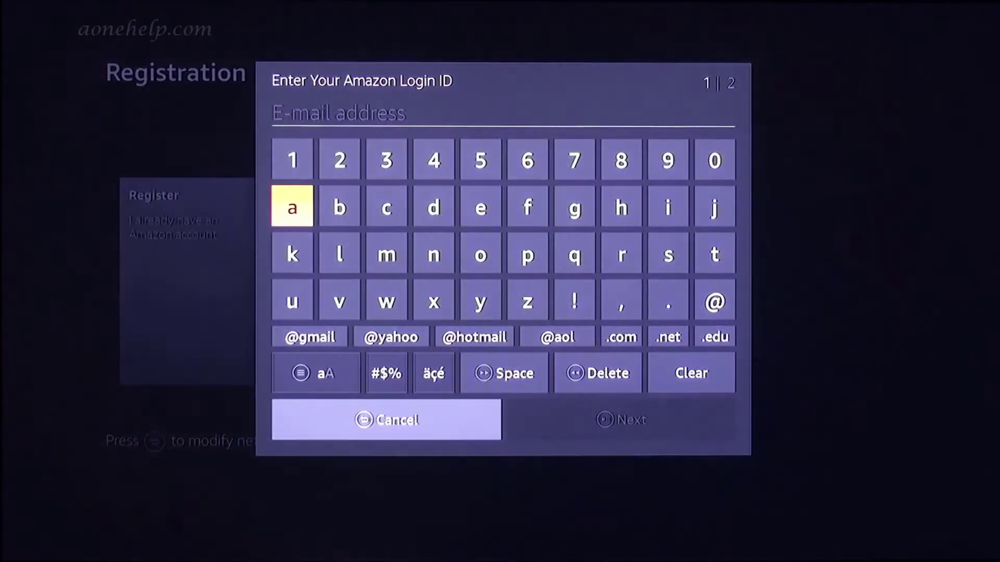
{"action": "key", "text": "Up"}
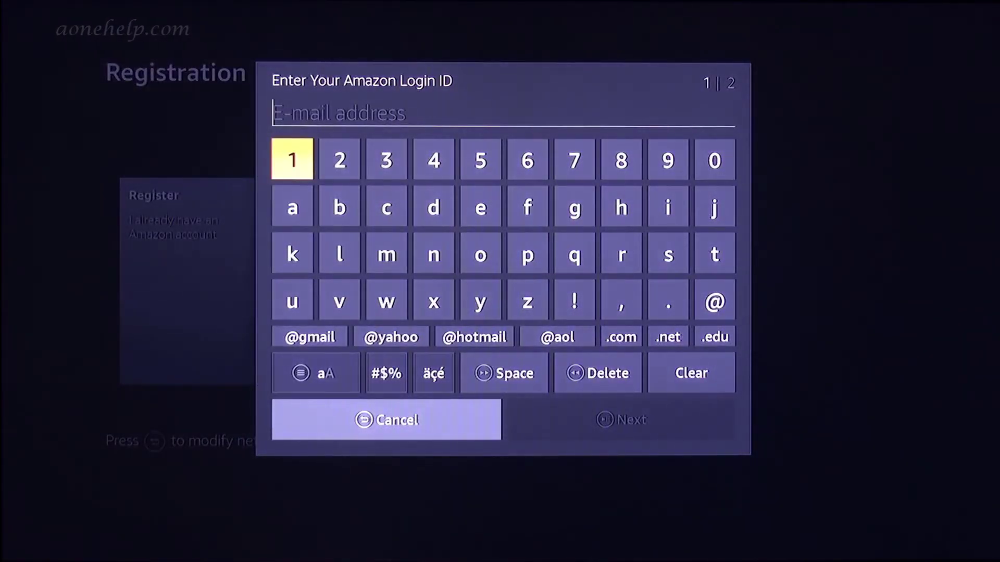
{"action": "key", "text": "Up"}
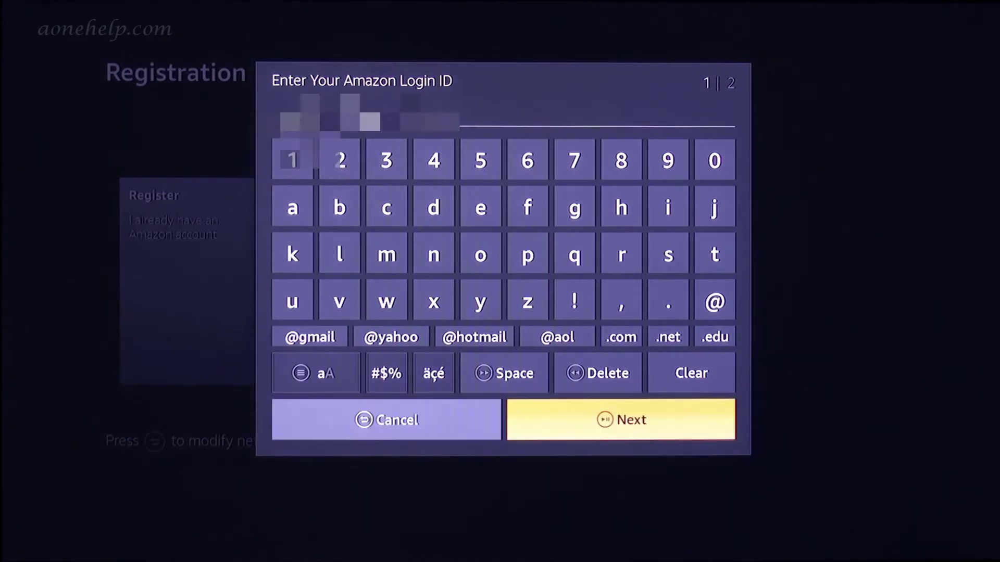
{"action": "key", "text": "Return"}
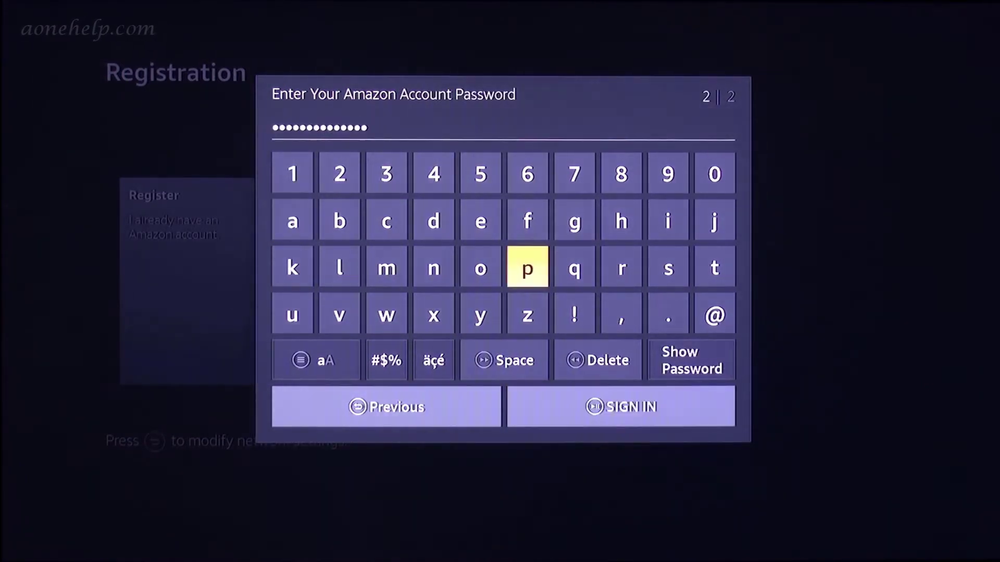
Enter the Amazon account password and sign in.
{"action": "key", "text": "Right"}
{"action": "key", "text": "Right"}
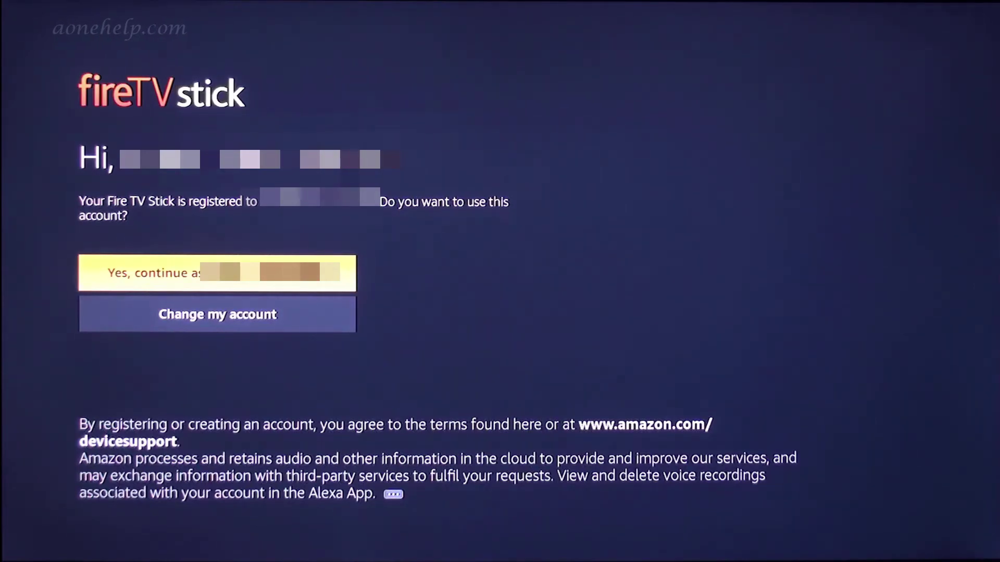
Continue with the registered account and decline saving Wi-Fi passwords to Amazon.
{"action": "key", "text": "Return"}
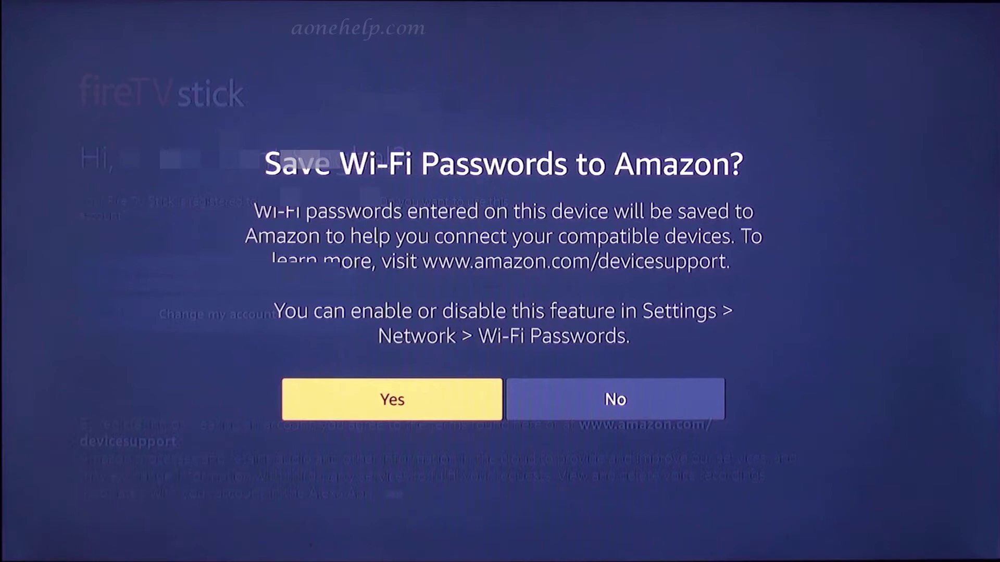
{"action": "key", "text": "Right"}
{"action": "key", "text": "Return"}
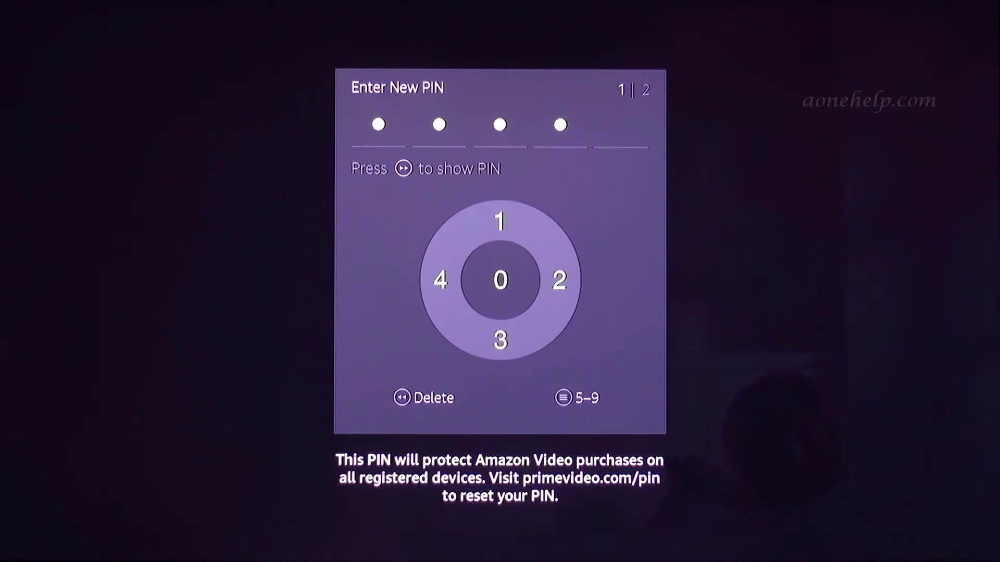
Set a new PIN to protect Amazon Video purchases and enter it again to confirm.
{"action": "key", "text": "Return"}
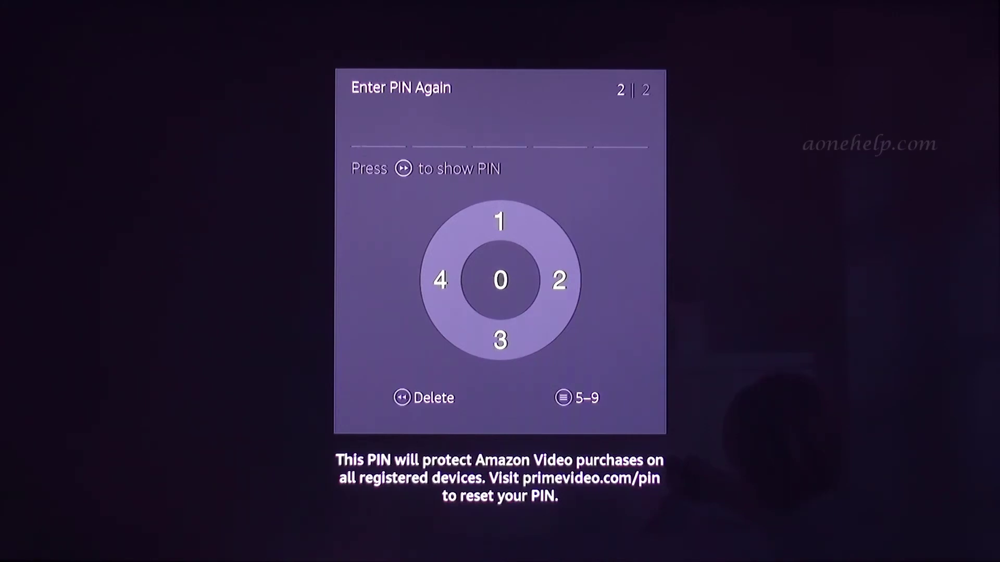
{"action": "key", "text": "Return"}
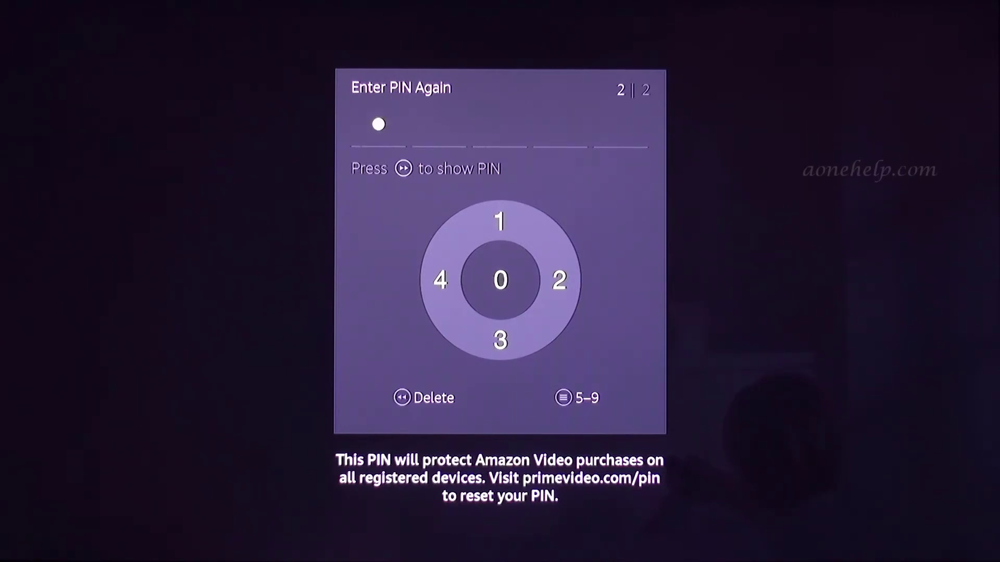
{"action": "key", "text": "Return"}
{"action": "key", "text": "Return"}
{"action": "key", "text": "Return"}
{"action": "key", "text": "Return"}
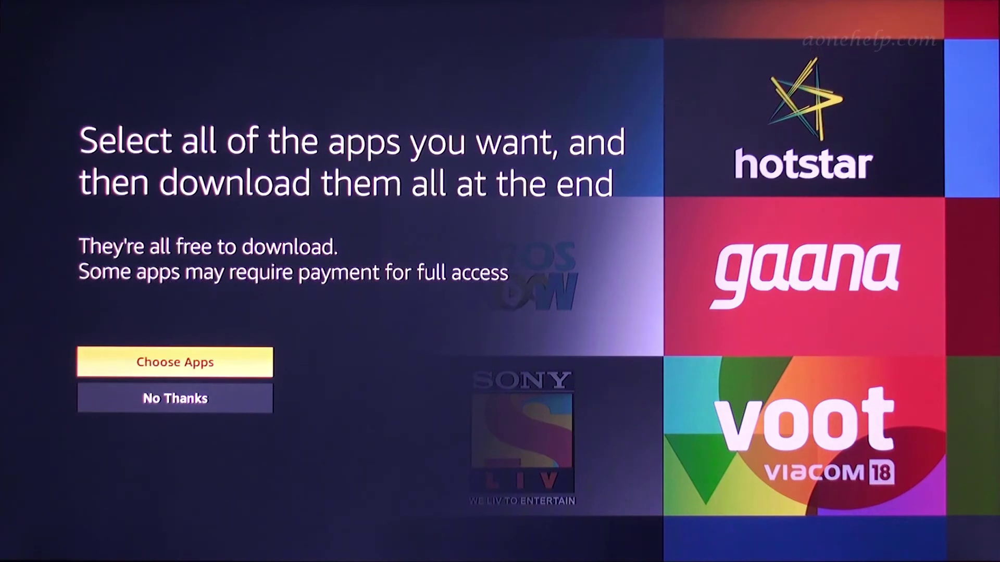
Choose to pick apps for download and select Voot among the popular TV apps.
{"action": "key", "text": "Return"}
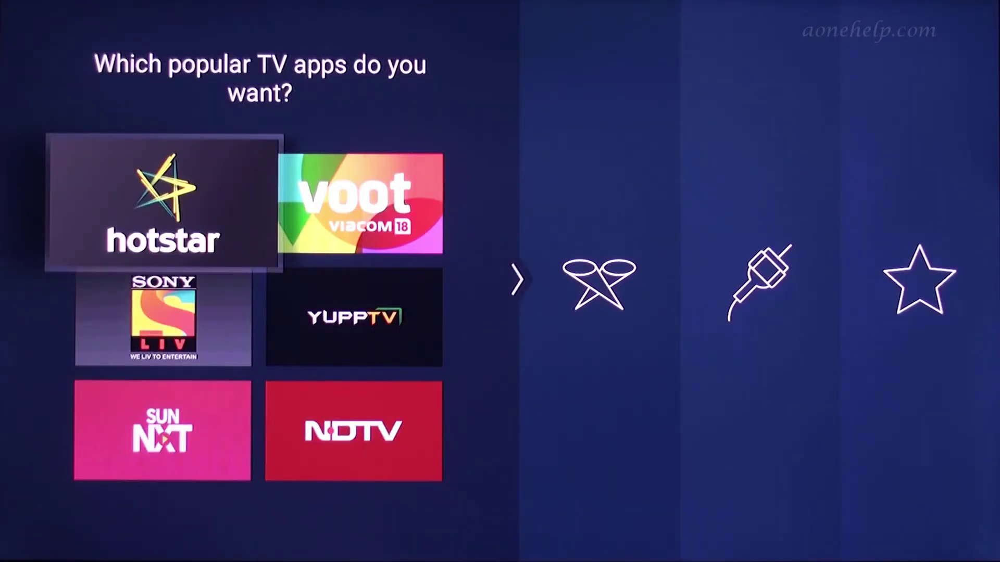
{"action": "key", "text": "Right"}
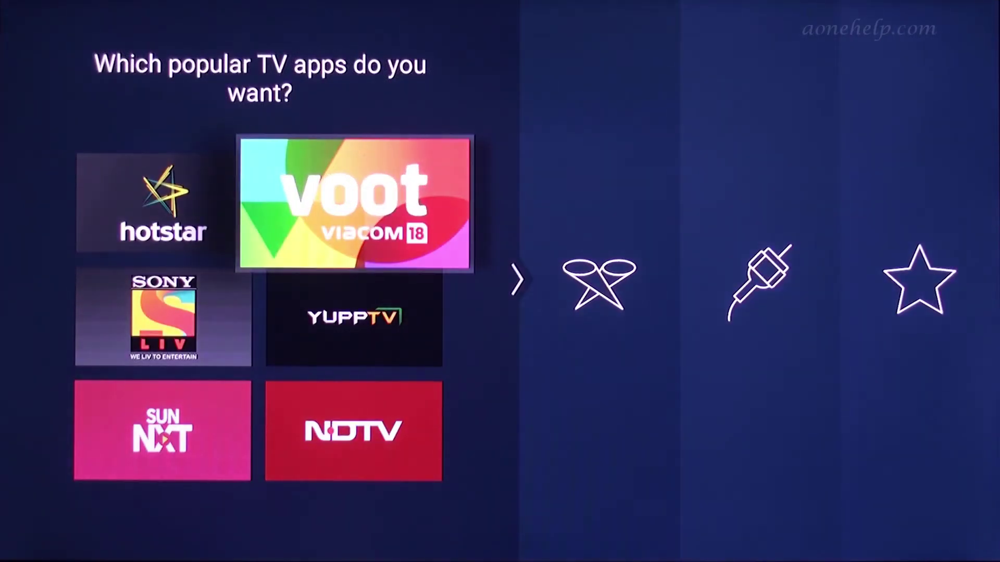
{"action": "key", "text": "Return"}
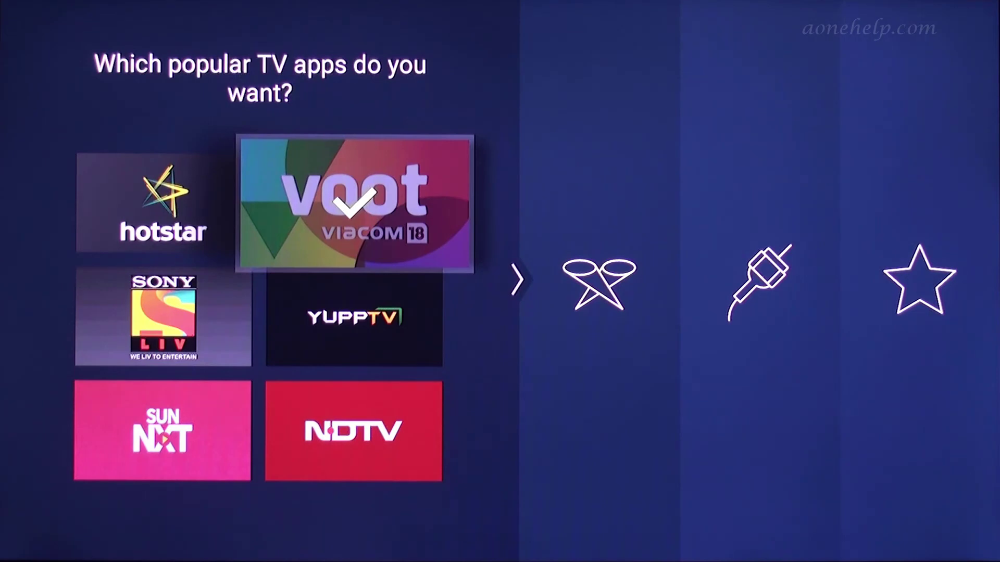
Select Gaana among the movie and music apps.
{"action": "key", "text": "Right"}
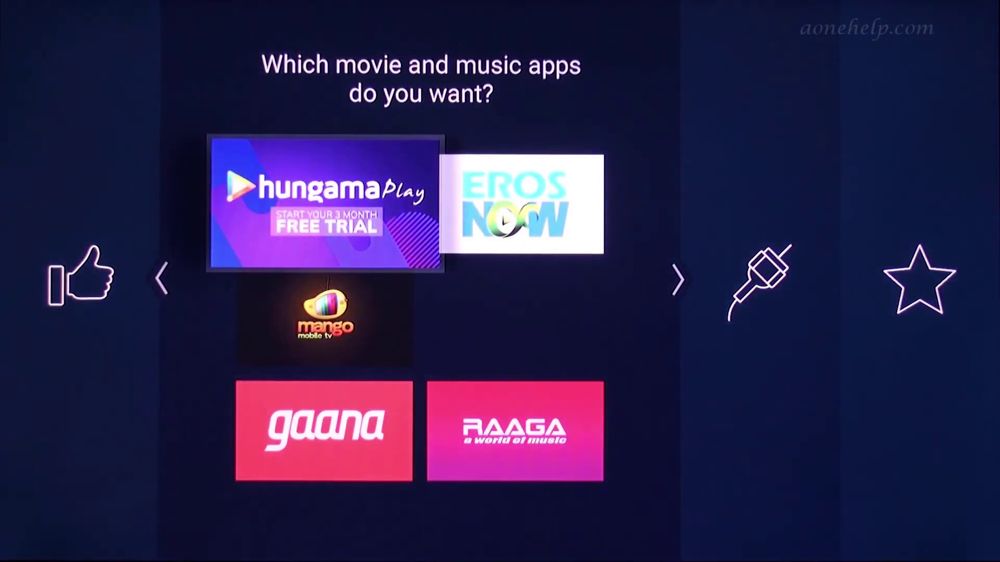
{"action": "key", "text": "Down"}
{"action": "key", "text": "Down"}
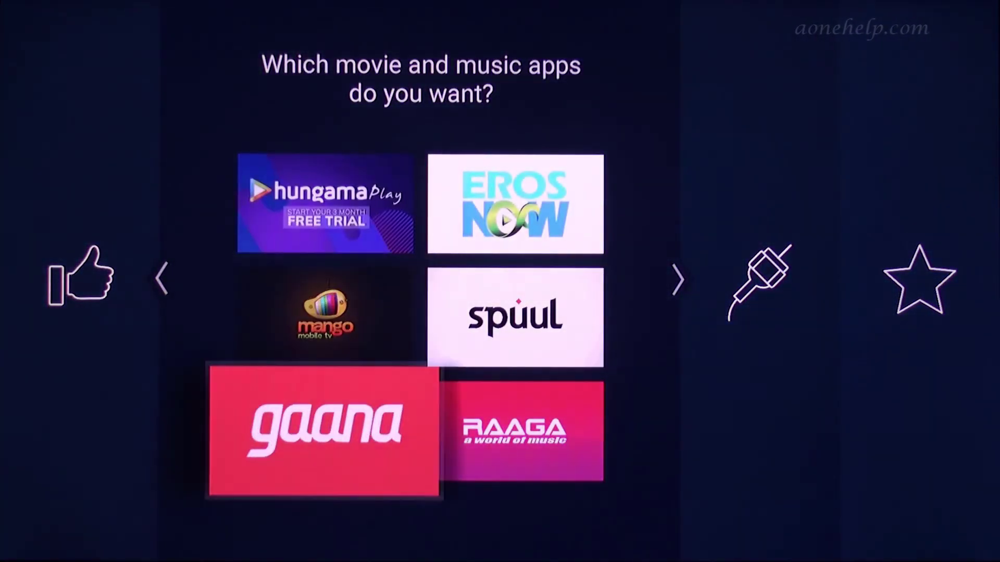
{"action": "key", "text": "Return"}
{"action": "key", "text": "Right"}
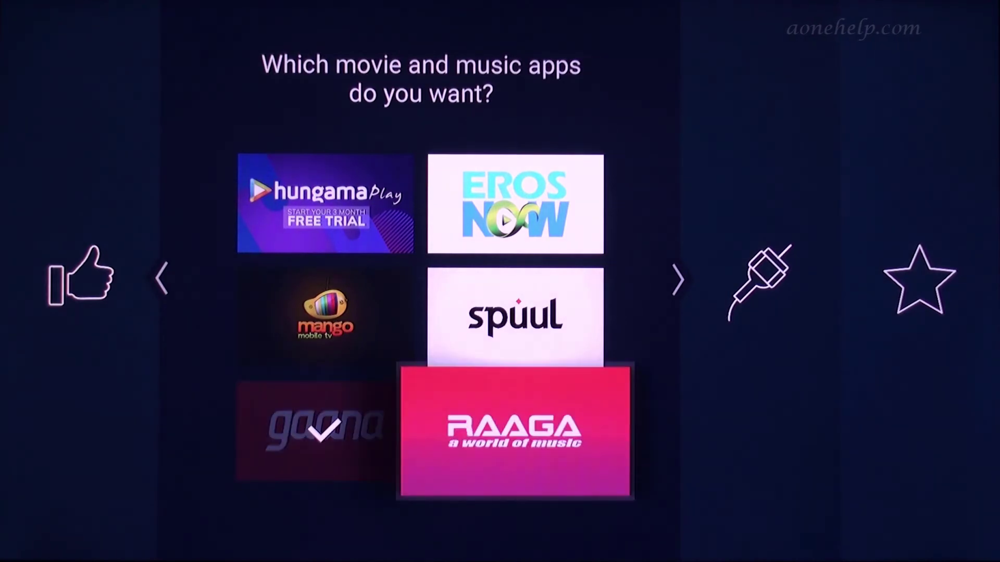
Select YouTube.com among the original show apps for download.
{"action": "key", "text": "Right"}
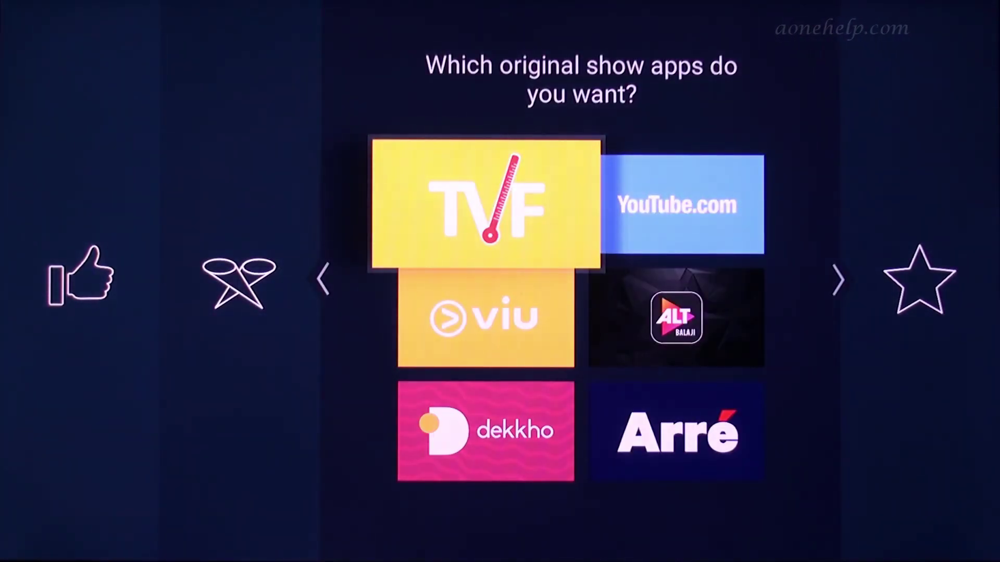
{"action": "key", "text": "Right"}
{"action": "key", "text": "Return"}
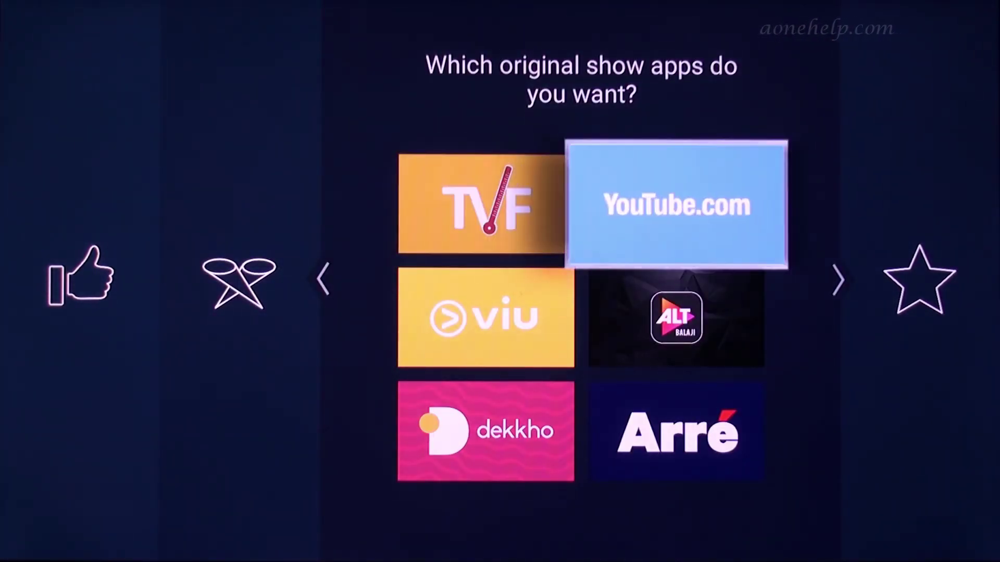
Select Jio Cinema among the other popular apps and continue with the chosen apps.
{"action": "key", "text": "Right"}
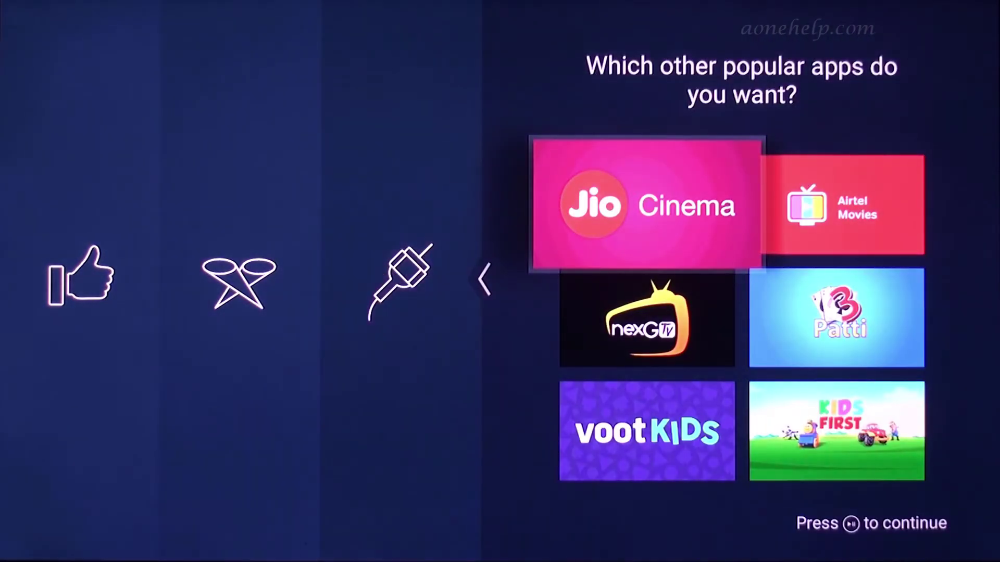
{"action": "key", "text": "Return"}
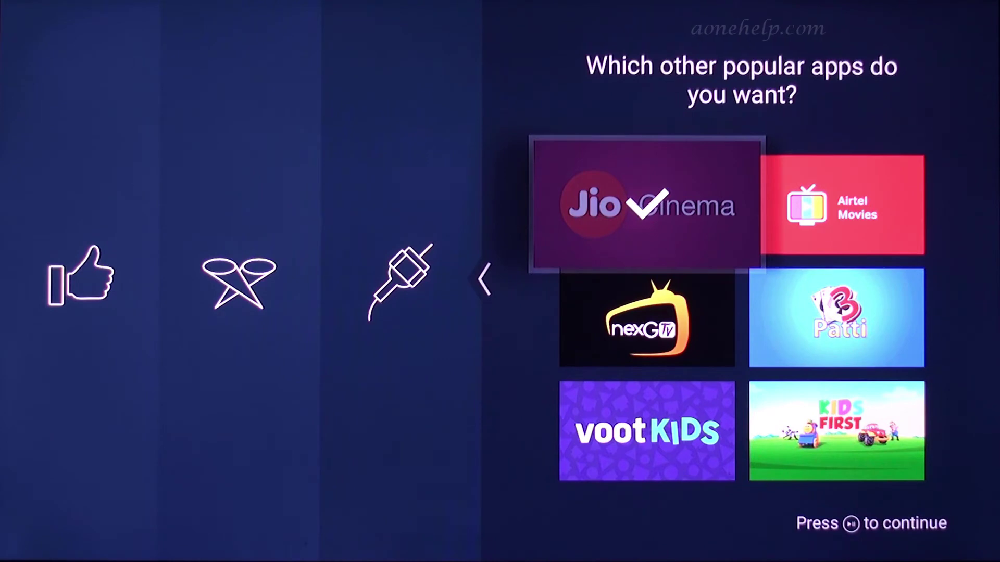
{"action": "key", "text": "Right"}
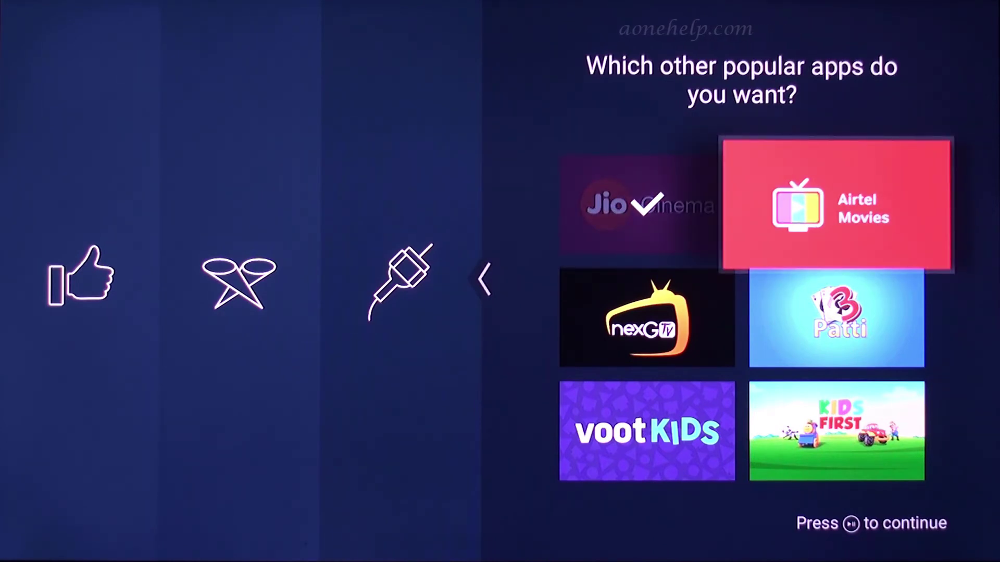
{"action": "key", "text": "XF86AudioPlay"}
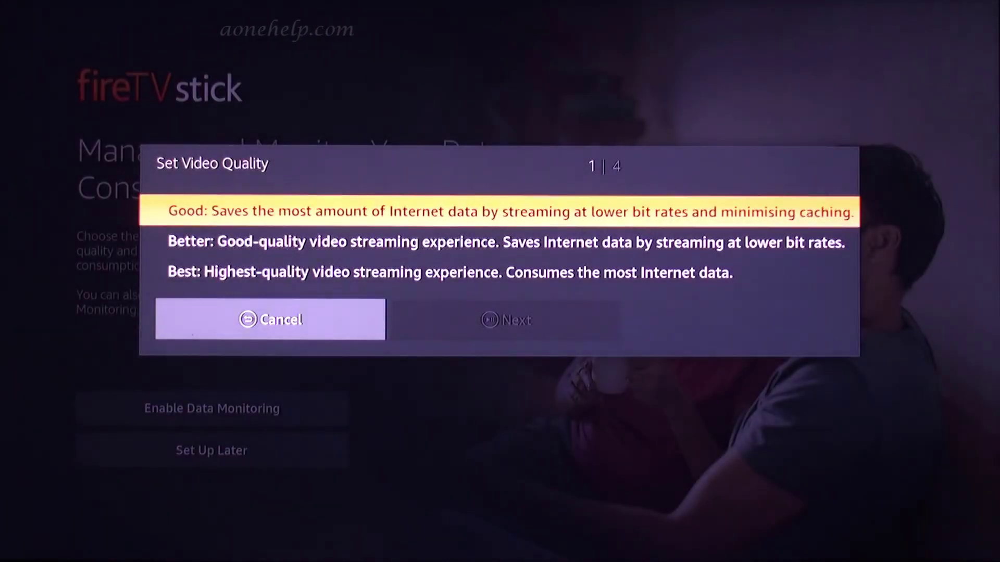
Set the streaming video quality to Best and proceed to the data limit.
{"action": "key", "text": "Down"}
{"action": "key", "text": "Down"}
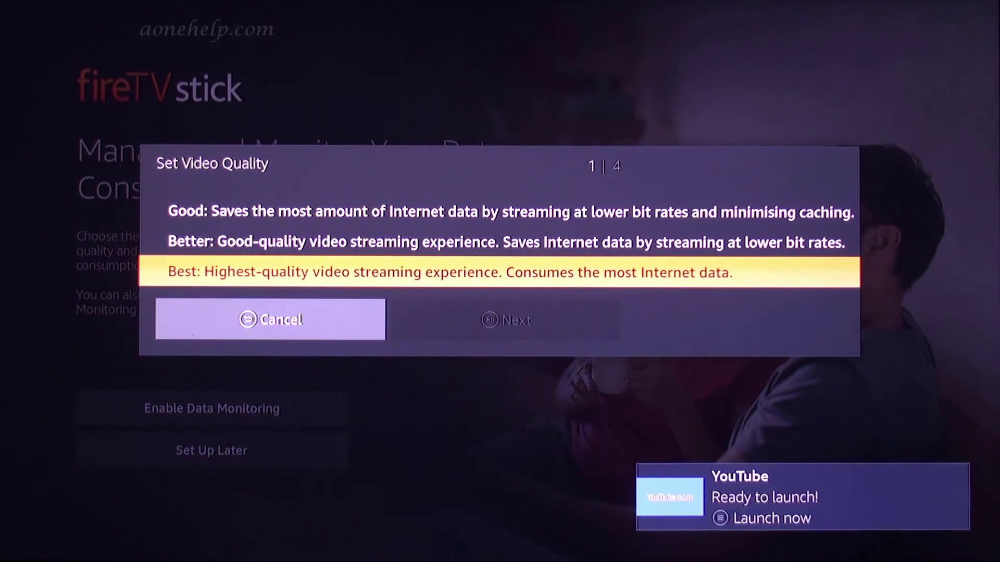
{"action": "key", "text": "Return"}
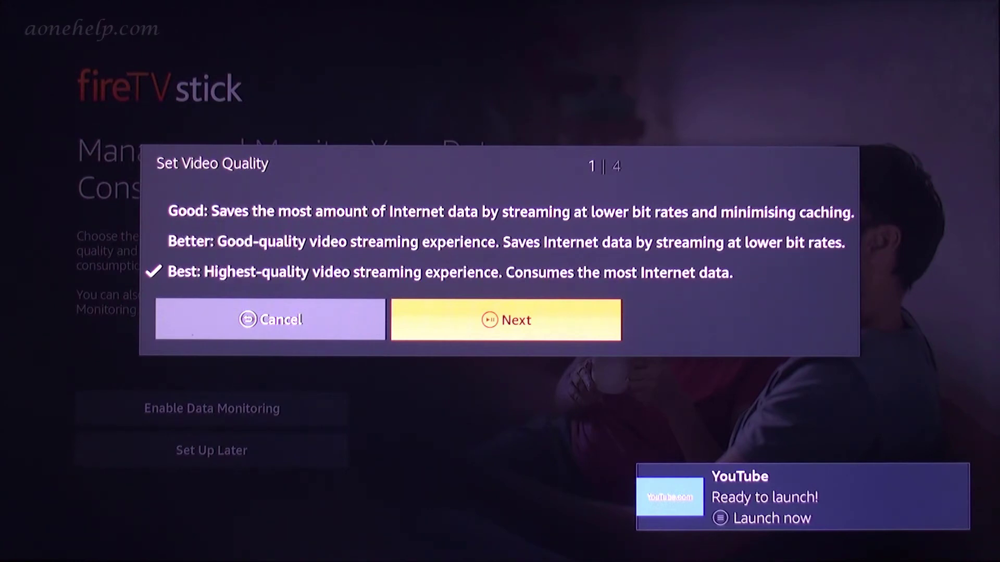
{"action": "key", "text": "Return"}
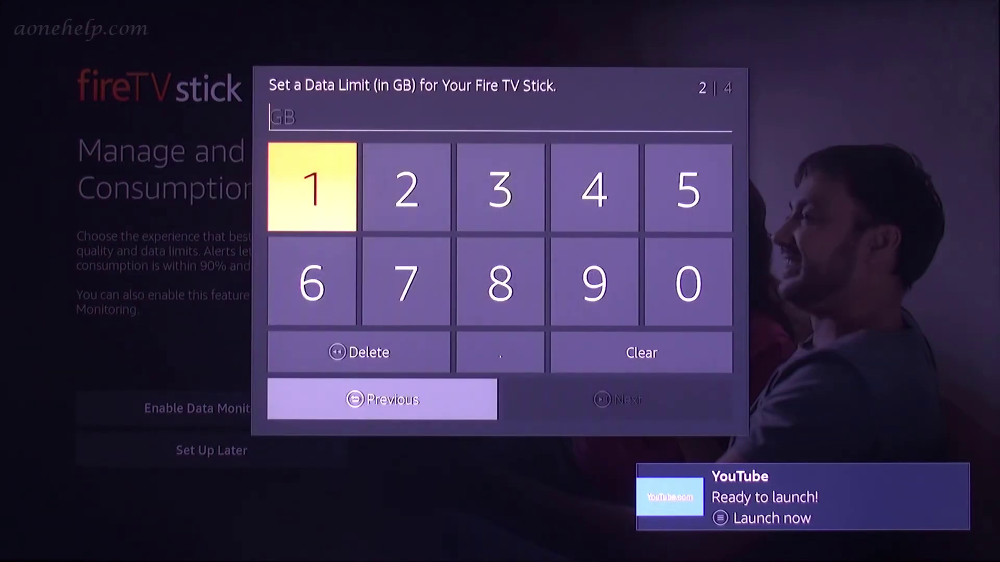
Set the Fire TV Stick's data limit to 60 GB and proceed.
{"action": "key", "text": "Down"}
{"action": "key", "text": "Return"}
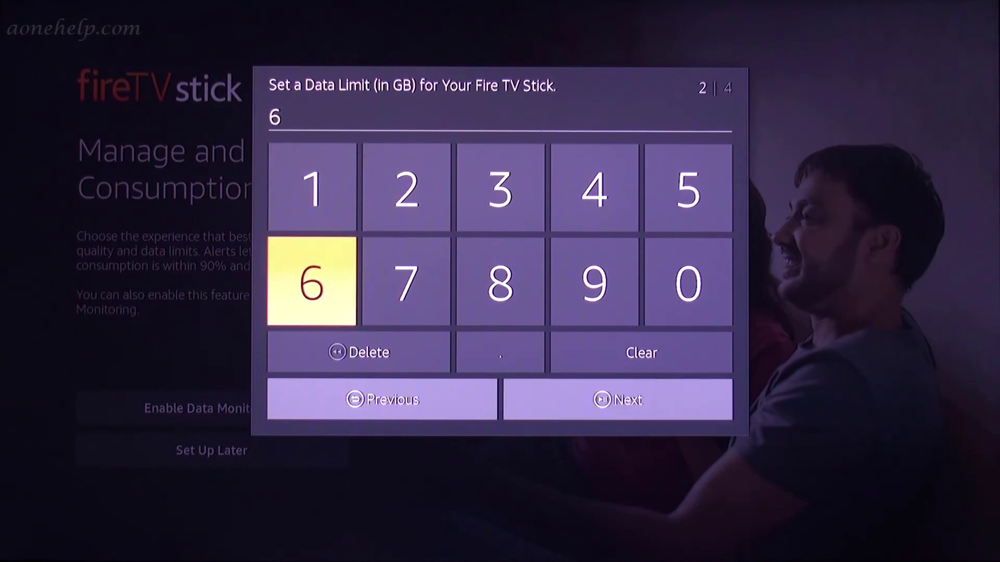
{"action": "key", "text": "Right"}
{"action": "key", "text": "Right"}
{"action": "key", "text": "Right"}
{"action": "key", "text": "Right"}
{"action": "key", "text": "Return"}
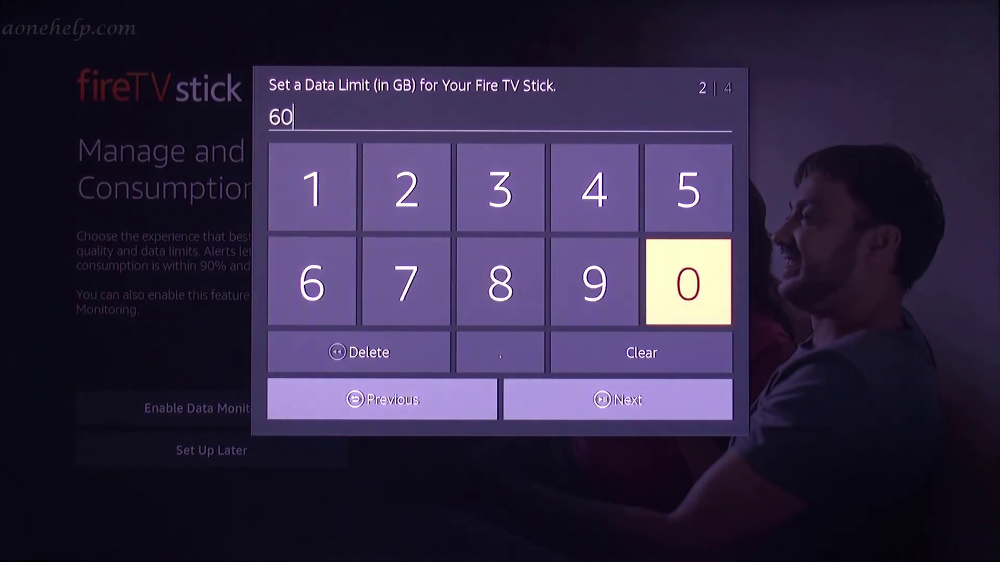
{"action": "key", "text": "Down"}
{"action": "key", "text": "Down"}
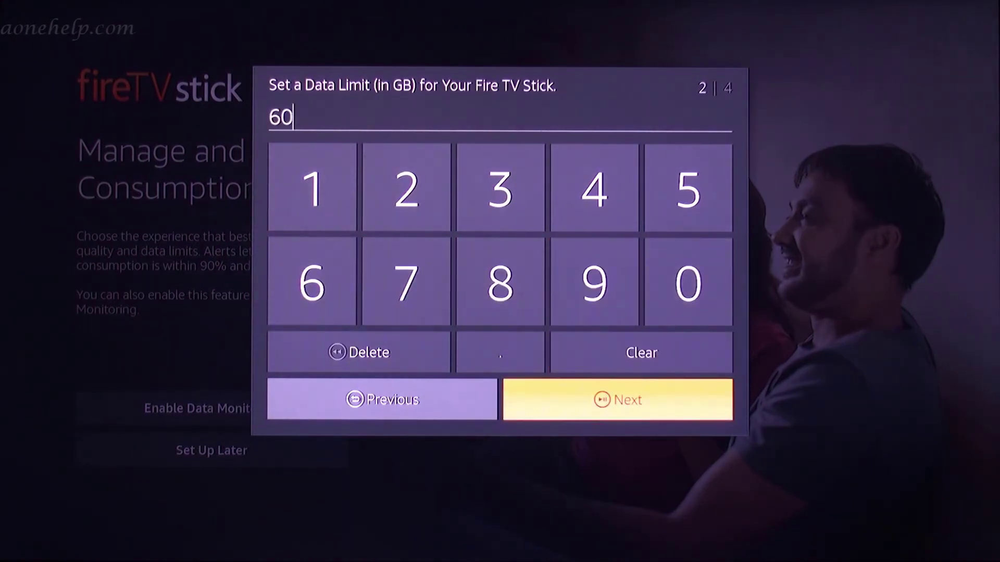
{"action": "key", "text": "Return"}
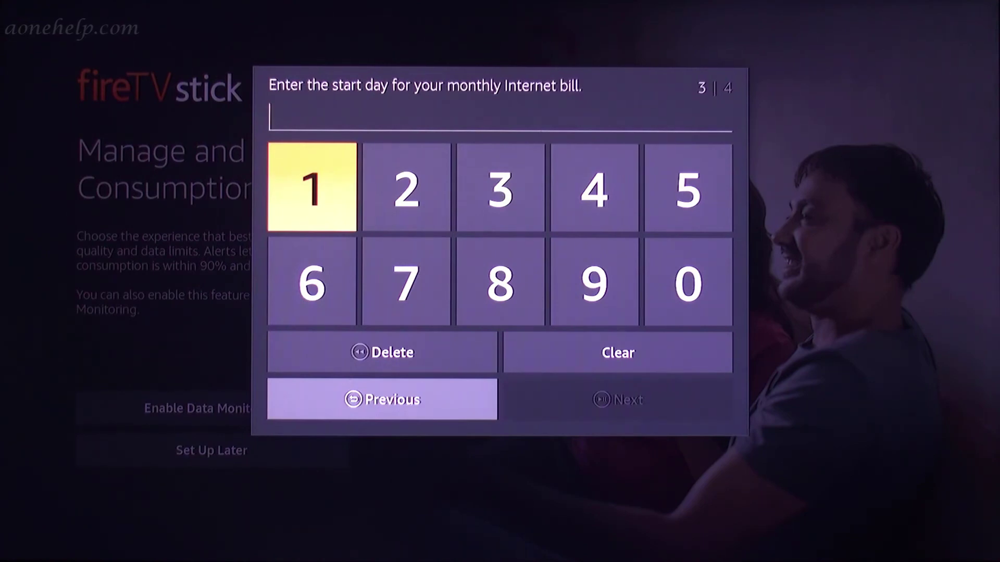
Set the start day of the monthly Internet bill to 10 and proceed.
{"action": "key", "text": "Return"}
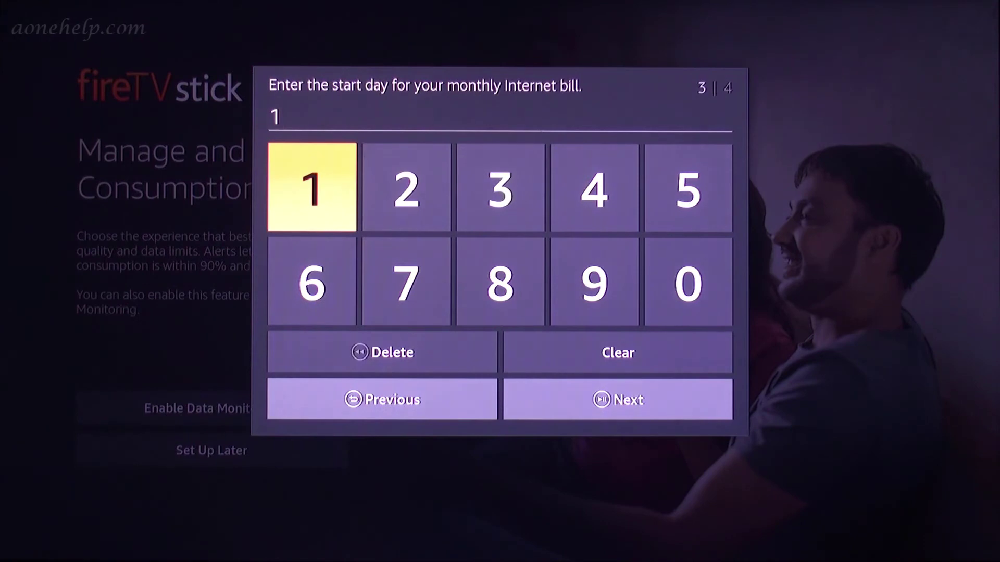
{"action": "key", "text": "Down"}
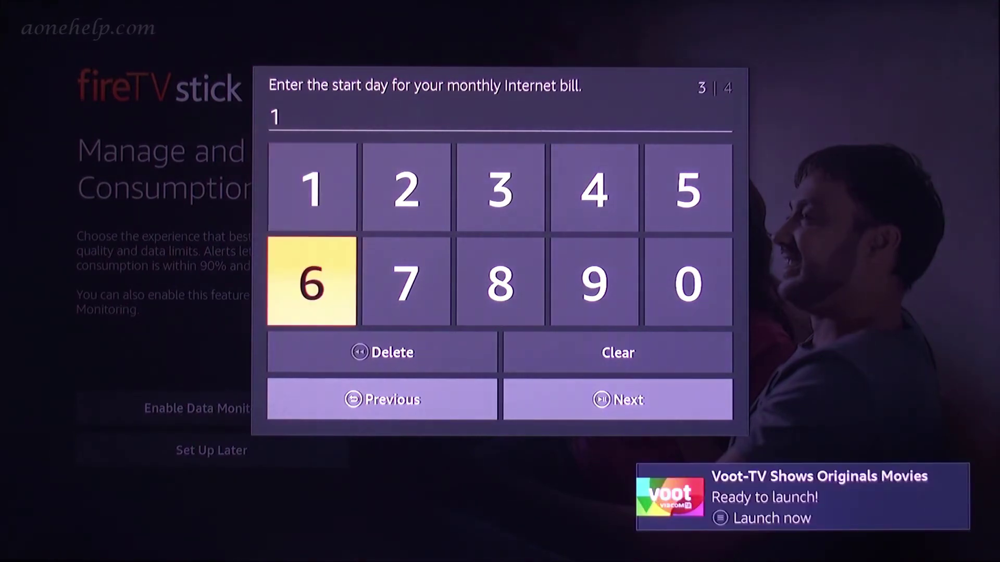
{"action": "key", "text": "Right"}
{"action": "key", "text": "Right"}
{"action": "key", "text": "Right"}
{"action": "key", "text": "Right"}
{"action": "key", "text": "Return"}
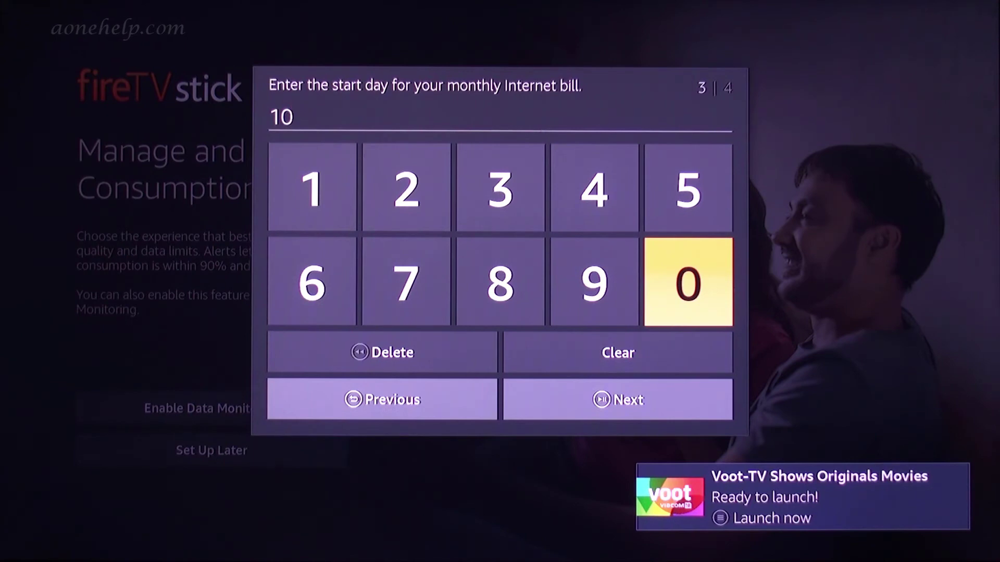
{"action": "key", "text": "Down"}
{"action": "key", "text": "Down"}
{"action": "key", "text": "Return"}
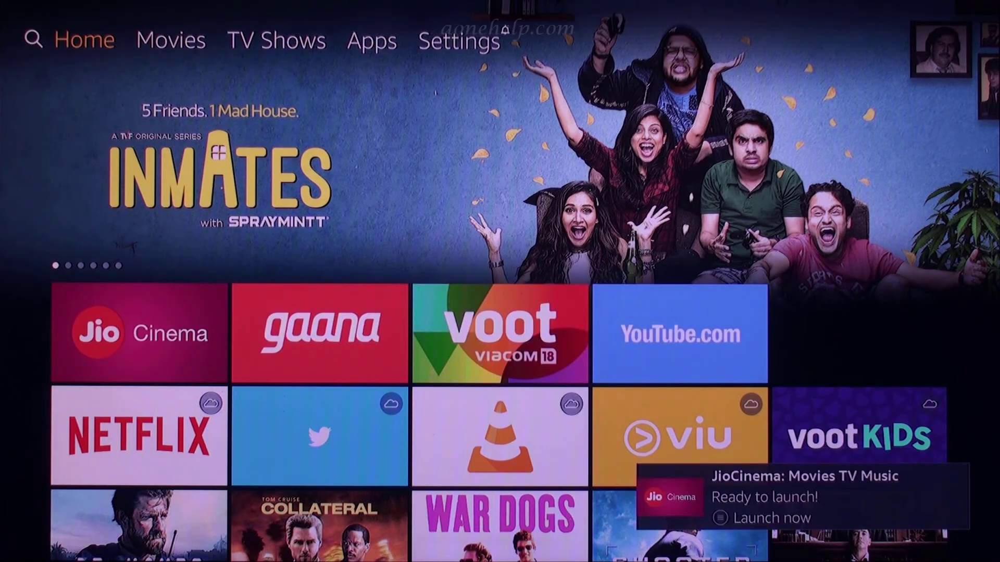
Open Preferences in the device settings and enter the Amazon Video PIN to unlock them.
{"action": "key", "text": "Right"}
{"action": "key", "text": "Right"}
{"action": "key", "text": "Right"}
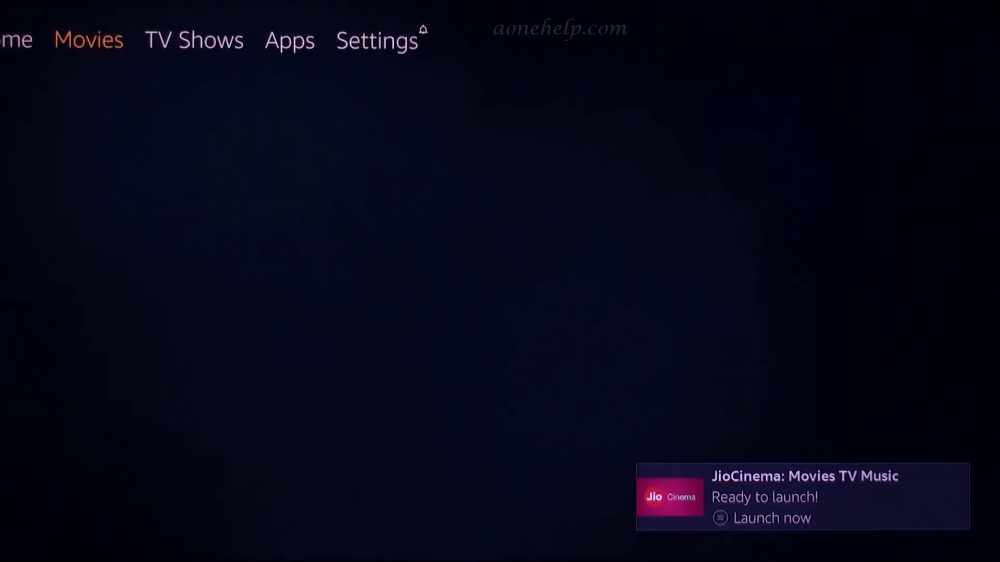
{"action": "key", "text": "Right"}
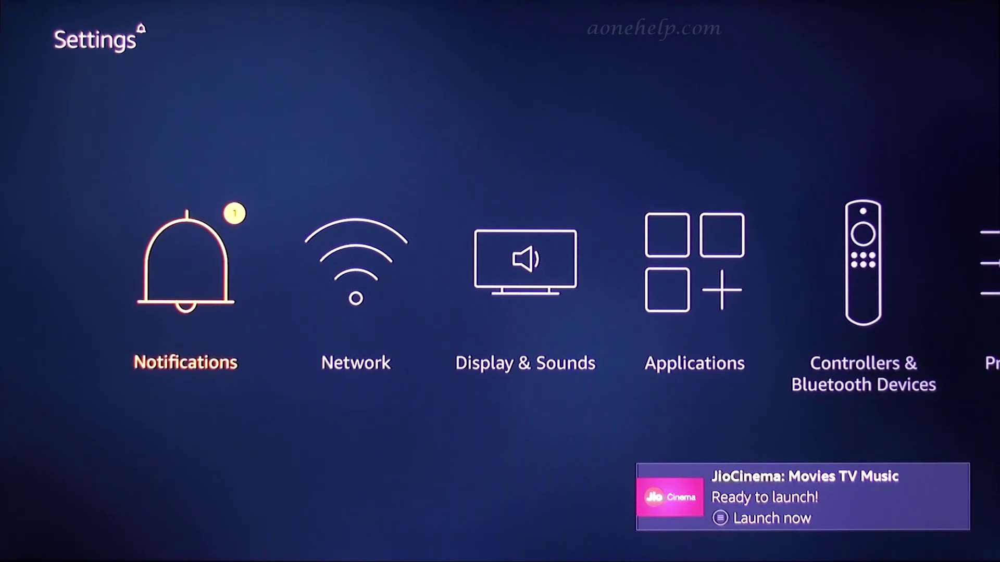
{"action": "key", "text": "Right"}
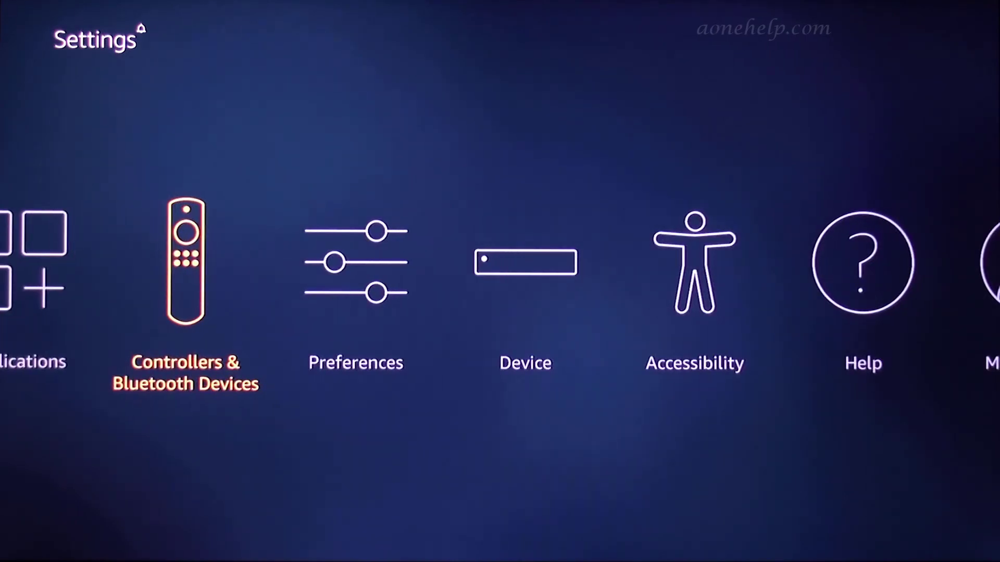
{"action": "key", "text": "Right"}
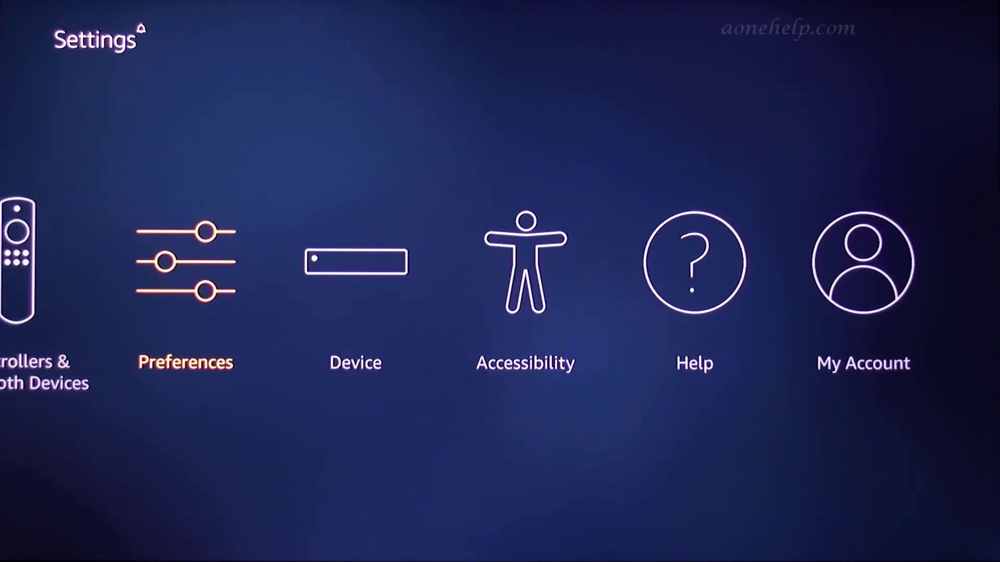
{"action": "key", "text": "Return"}
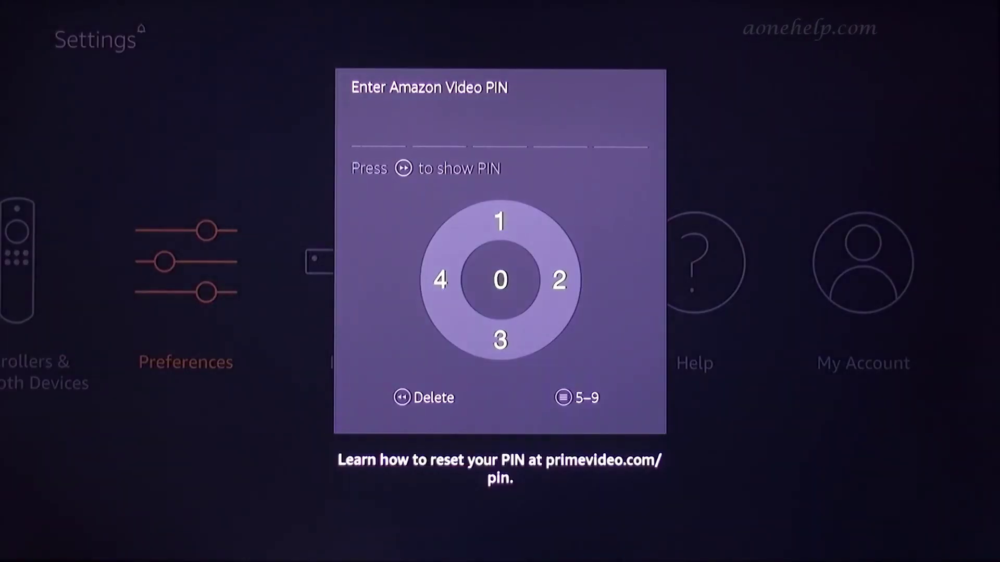
{"action": "key", "text": "Up"}
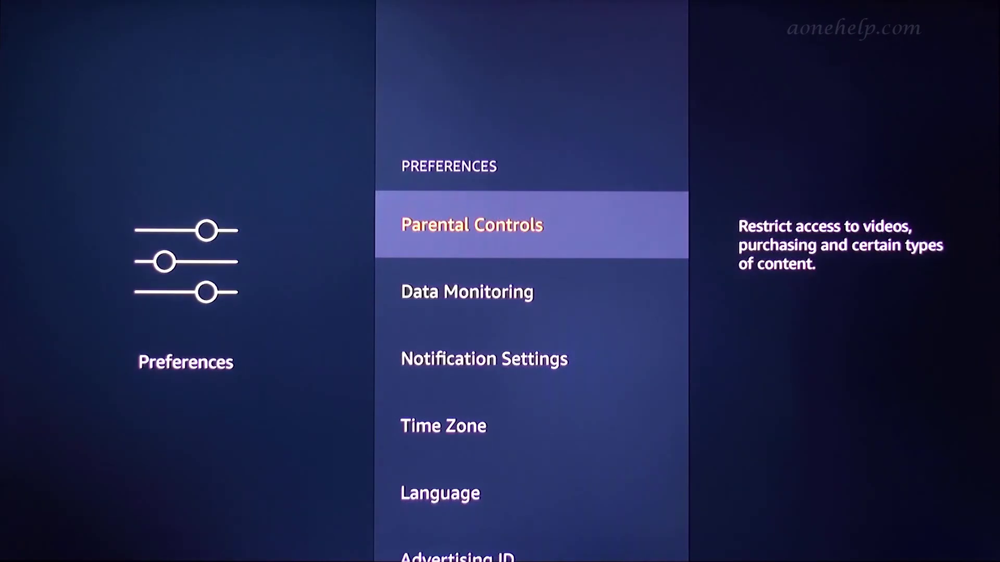
Review the Parental Controls options and the Data Monitoring options in the preferences.
{"action": "key", "text": "Return"}
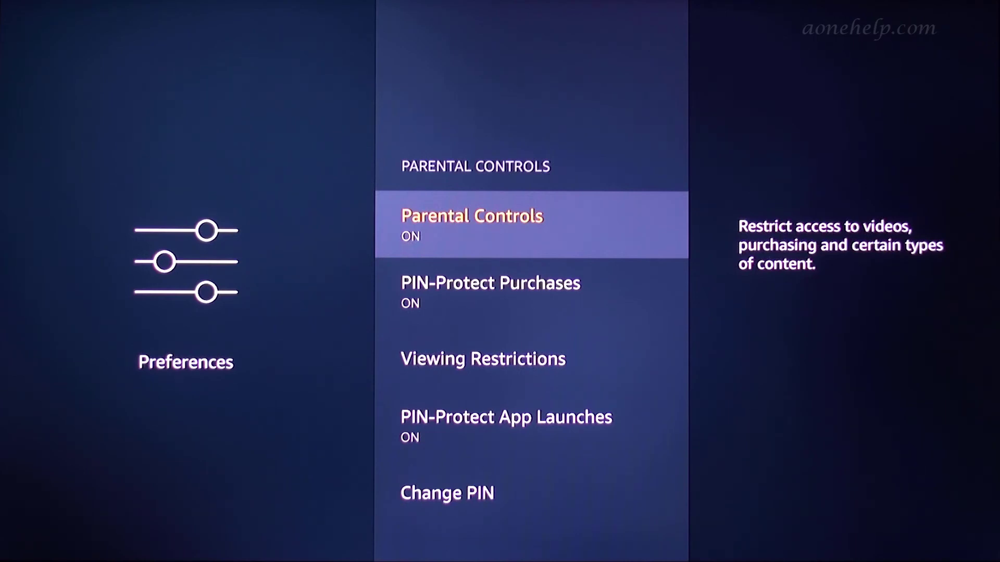
{"action": "key", "text": "Escape"}
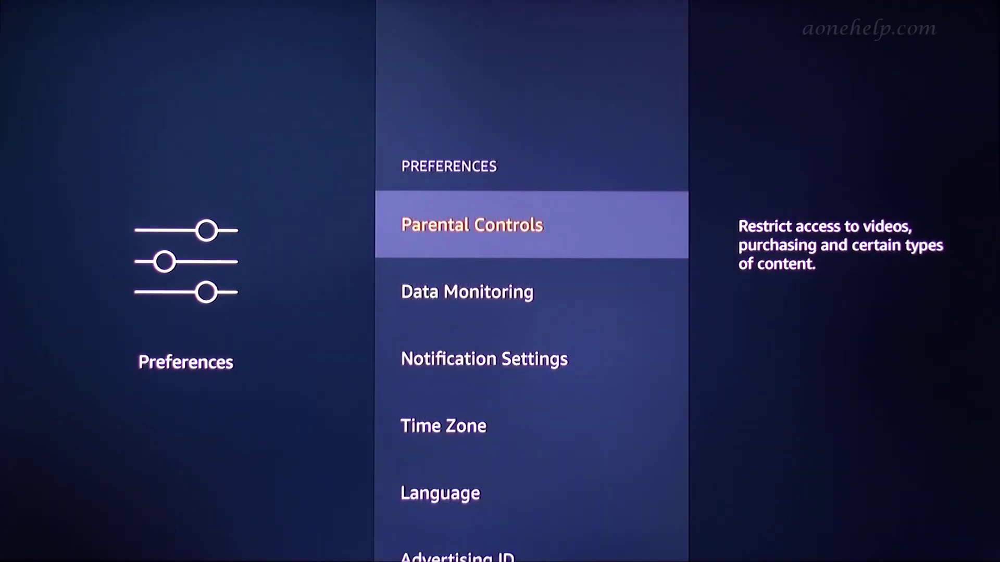
{"action": "key", "text": "Down"}
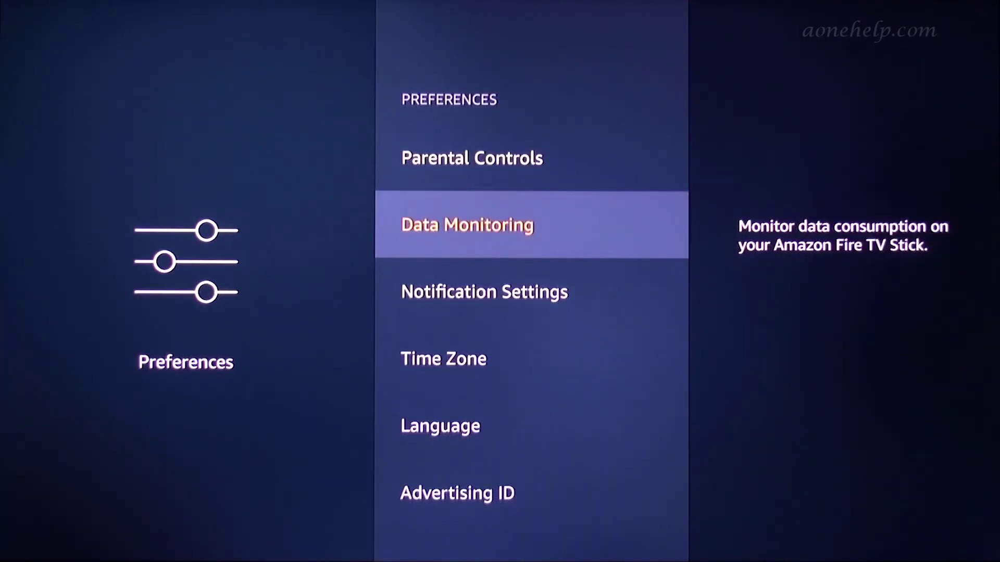
{"action": "key", "text": "Return"}
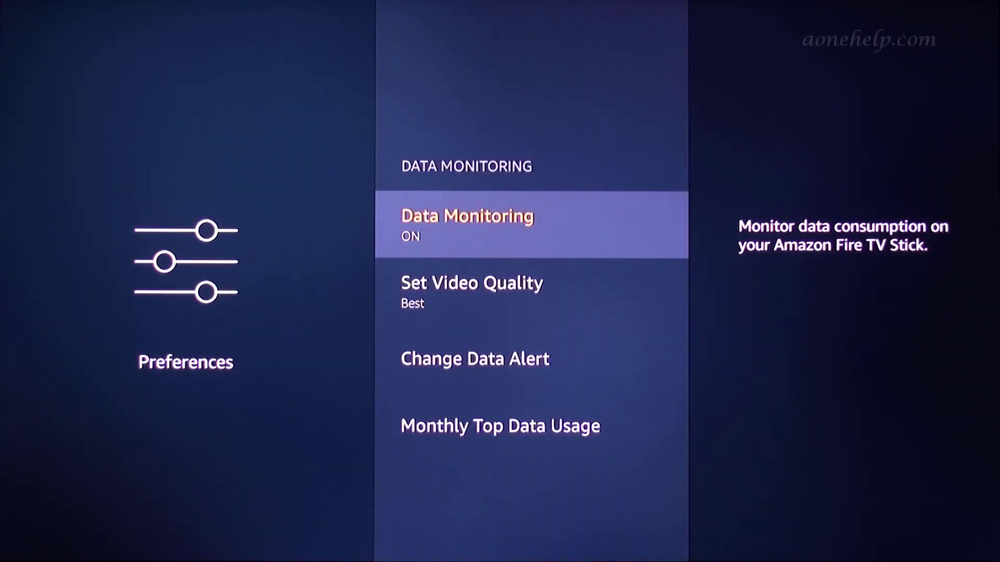
{"action": "key", "text": "Escape"}
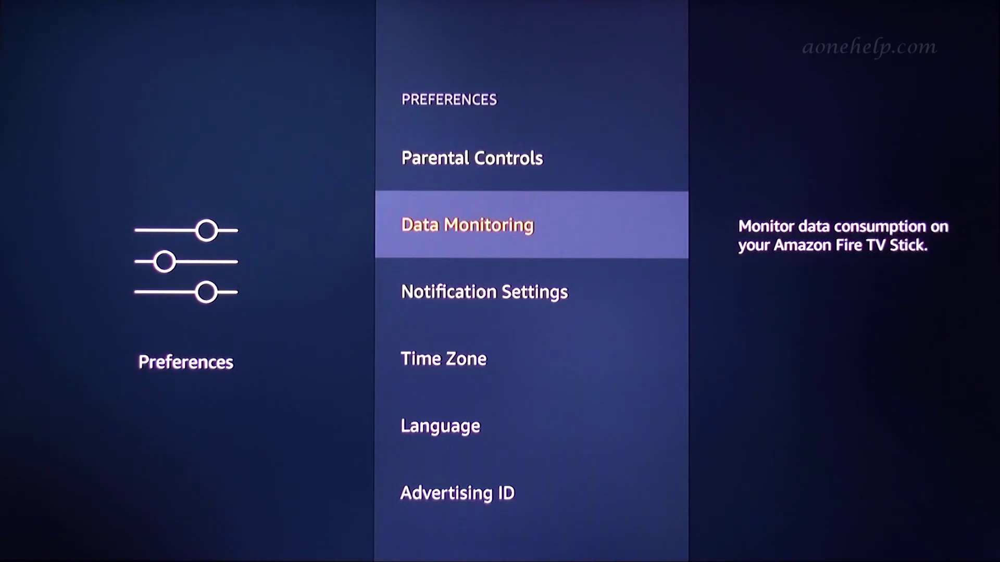
Leave Preferences and open the list of Help Videos in the Help settings.
{"action": "key", "text": "Escape"}
{"action": "key", "text": "Right"}
{"action": "key", "text": "Right"}
{"action": "key", "text": "Right"}
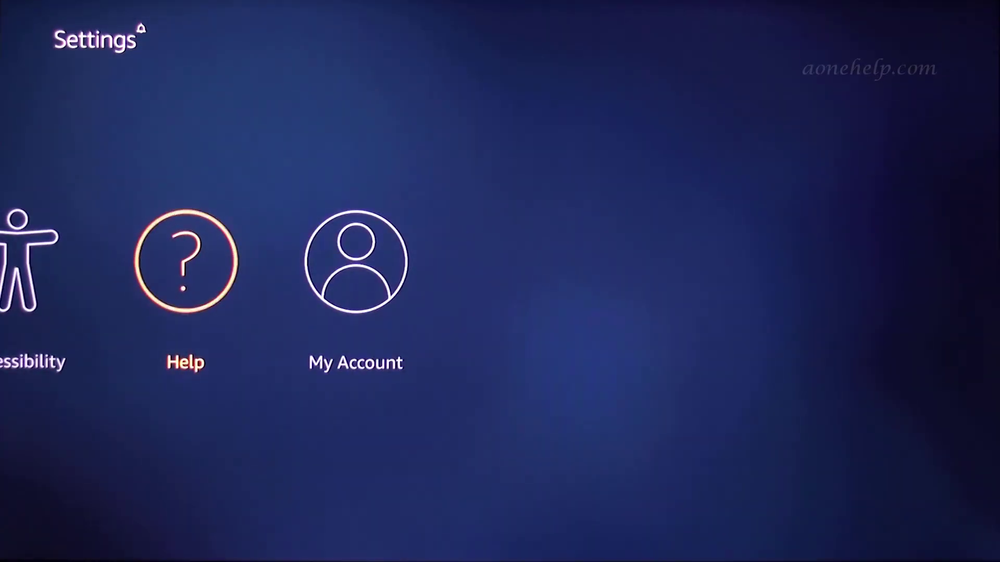
{"action": "key", "text": "Return"}
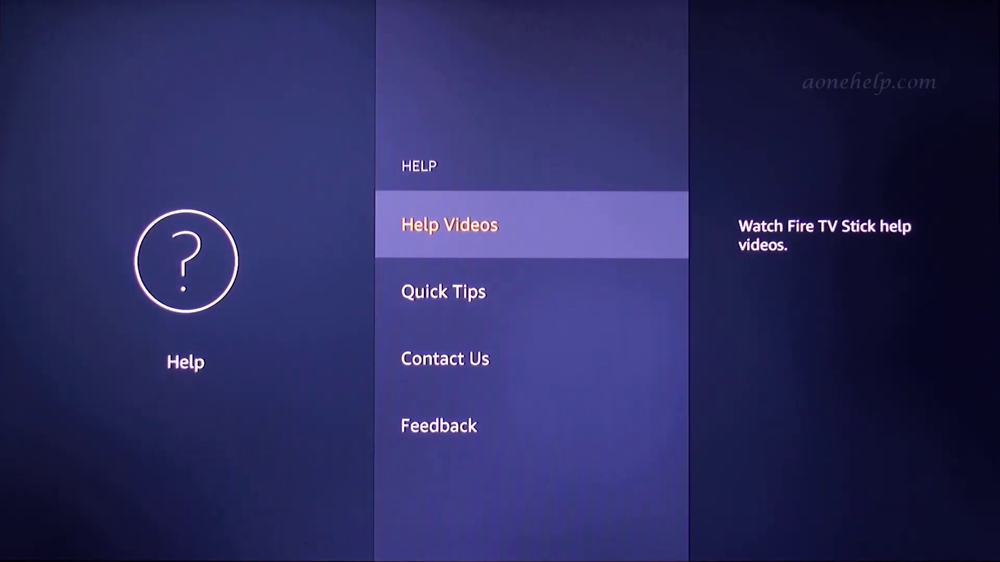
{"action": "key", "text": "Return"}
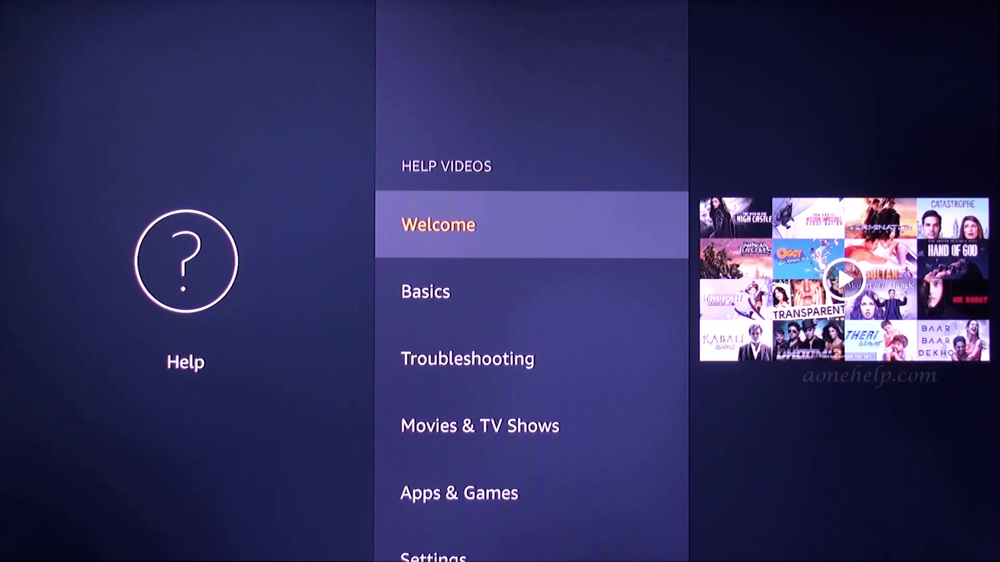
Leave the help videos and return from the settings to the Home screen.
{"action": "key", "text": "Escape"}
{"action": "key", "text": "Escape"}
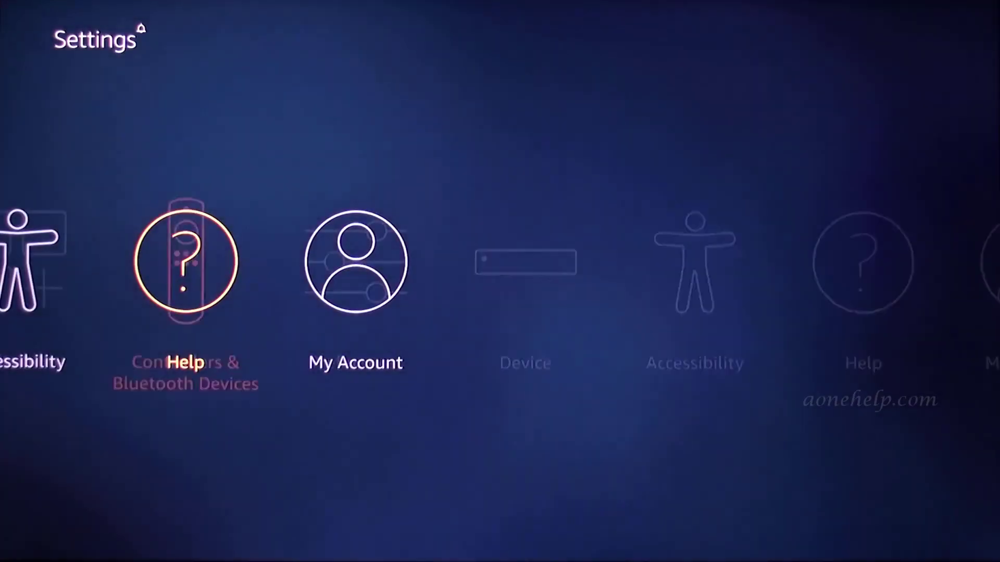
{"action": "key", "text": "Up"}
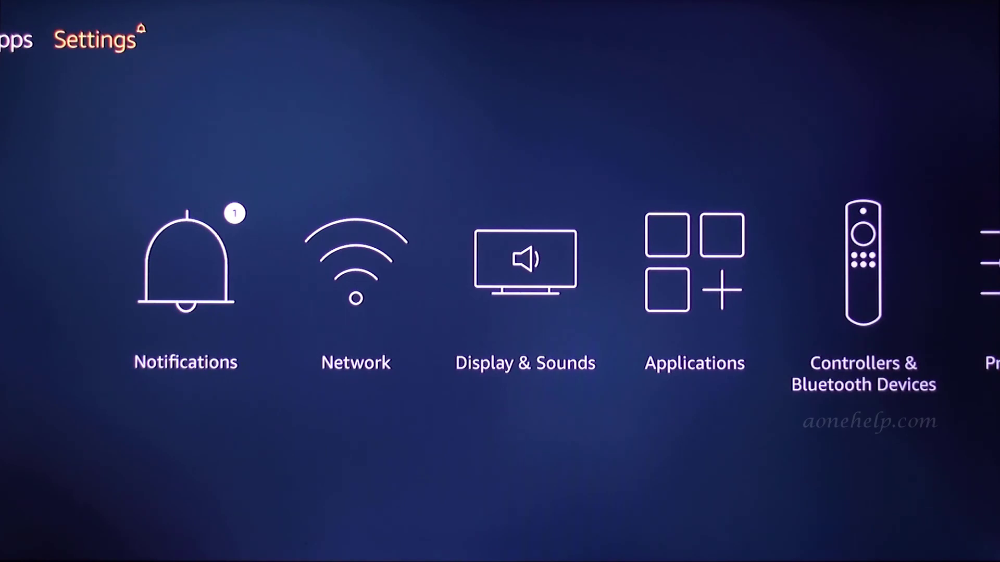
{"action": "key", "text": "Left"}
{"action": "key", "text": "Left"}
{"action": "key", "text": "Left"}
{"action": "key", "text": "Left"}
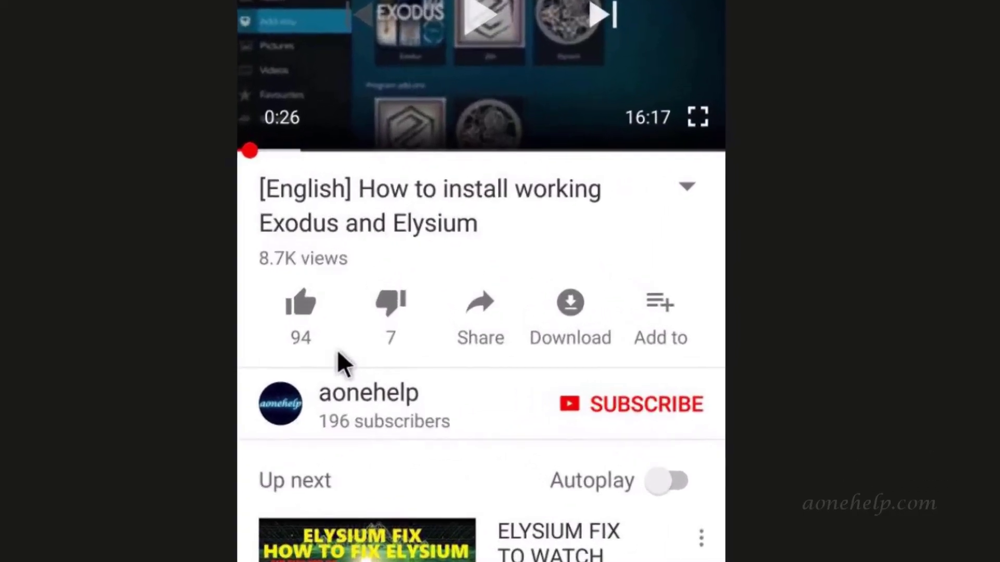
Switch to the YouTube app, like the Exodus and Elysium installation video and subscribe to the aonehelp channel.
{"action": "left_click", "coordinate": [240, 319]}
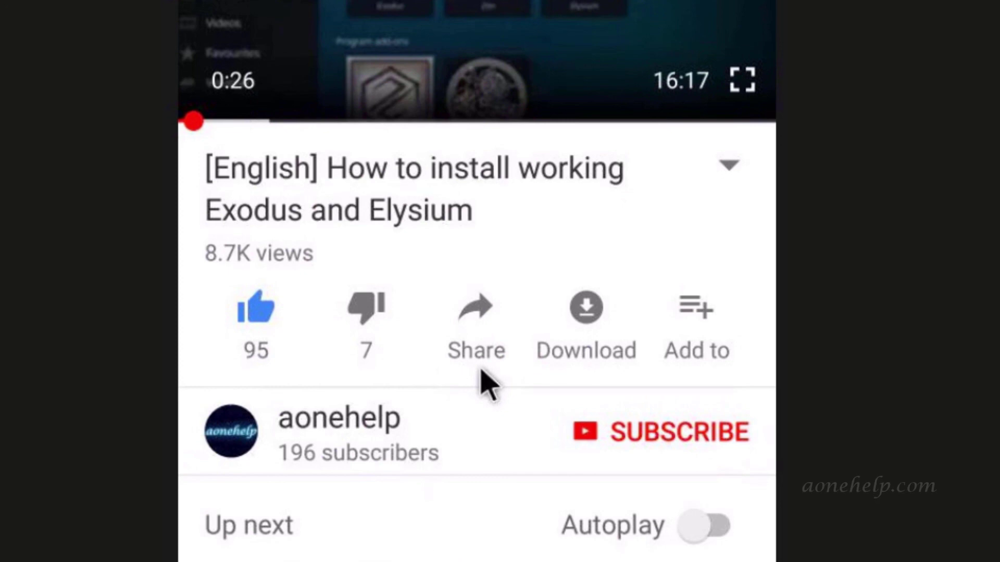
{"action": "left_click", "coordinate": [619, 429]}
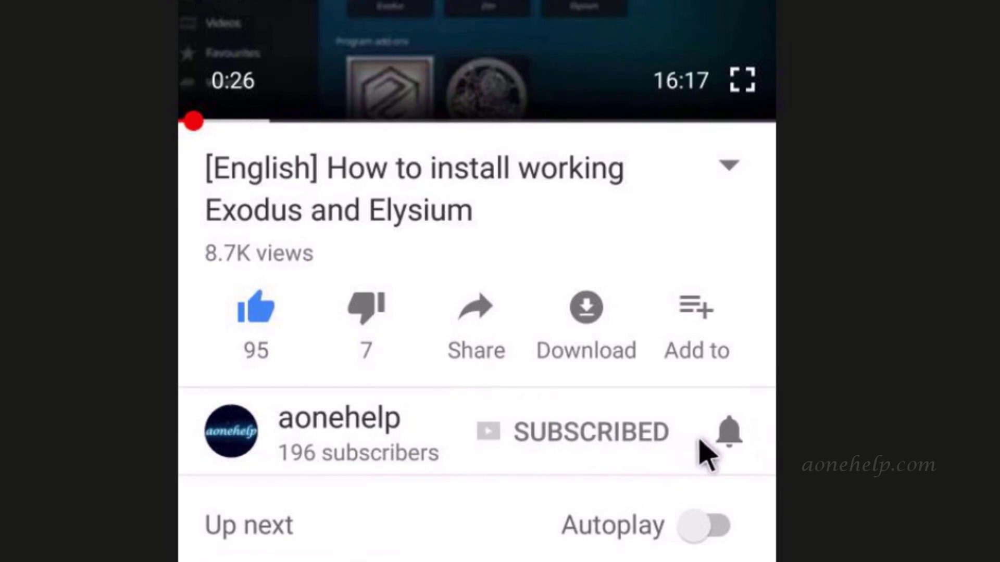
Turn on all notifications from the aonehelp channel.
{"action": "left_click", "coordinate": [723, 435]}
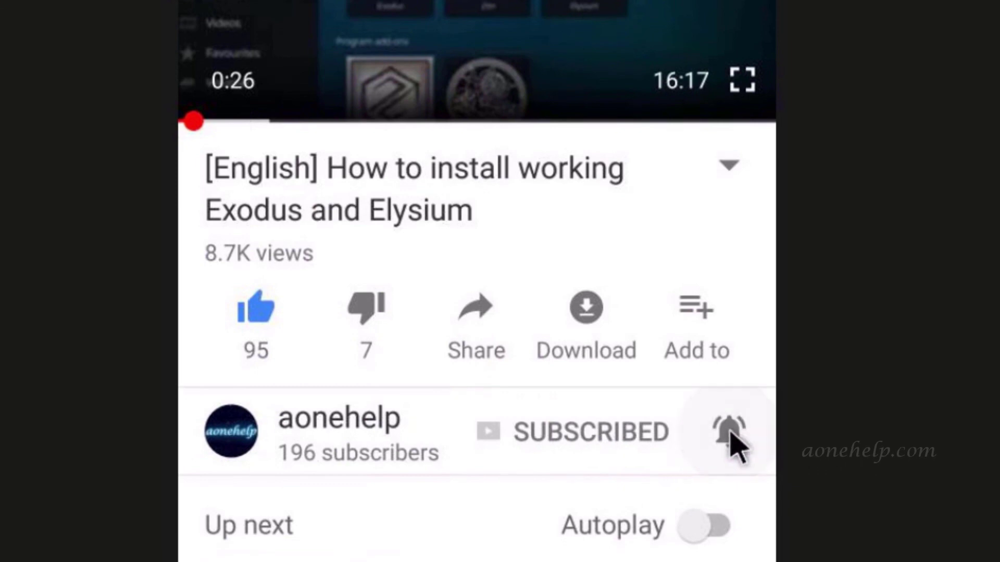
{"action": "scroll", "coordinate": [640, 503], "scroll_direction": "down", "scroll_amount": 5}
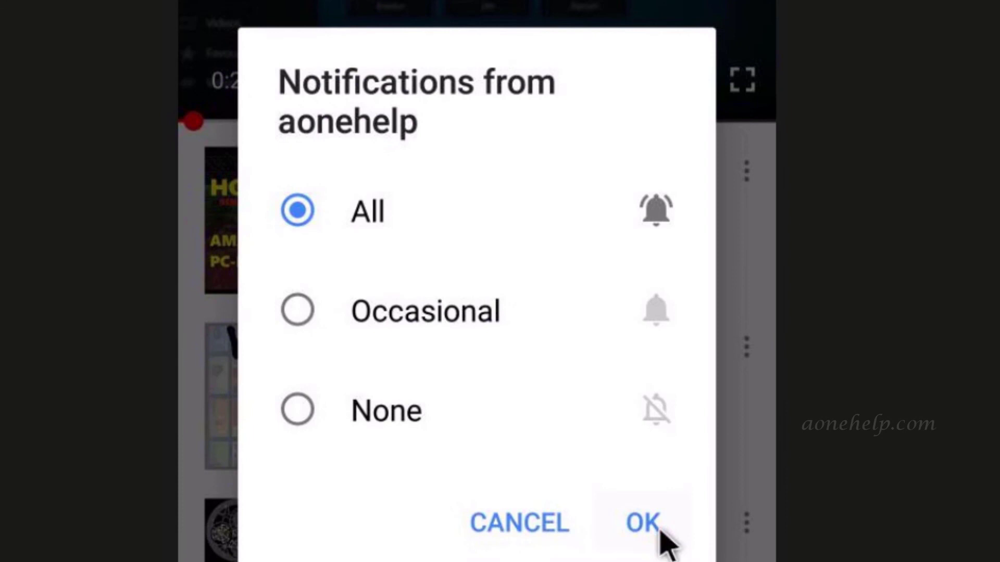
{"action": "left_click", "coordinate": [657, 527]}
Go past the suggested videos to the comments section of the video.
{"action": "scroll", "coordinate": [654, 530], "scroll_direction": "down", "scroll_amount": 10}
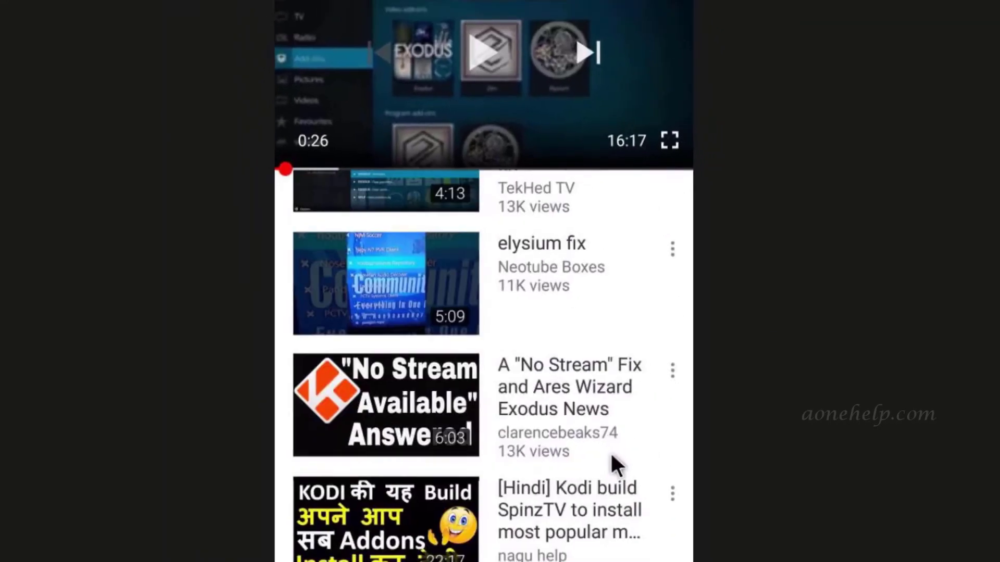
{"action": "scroll", "coordinate": [611, 458], "scroll_direction": "down", "scroll_amount": 10}
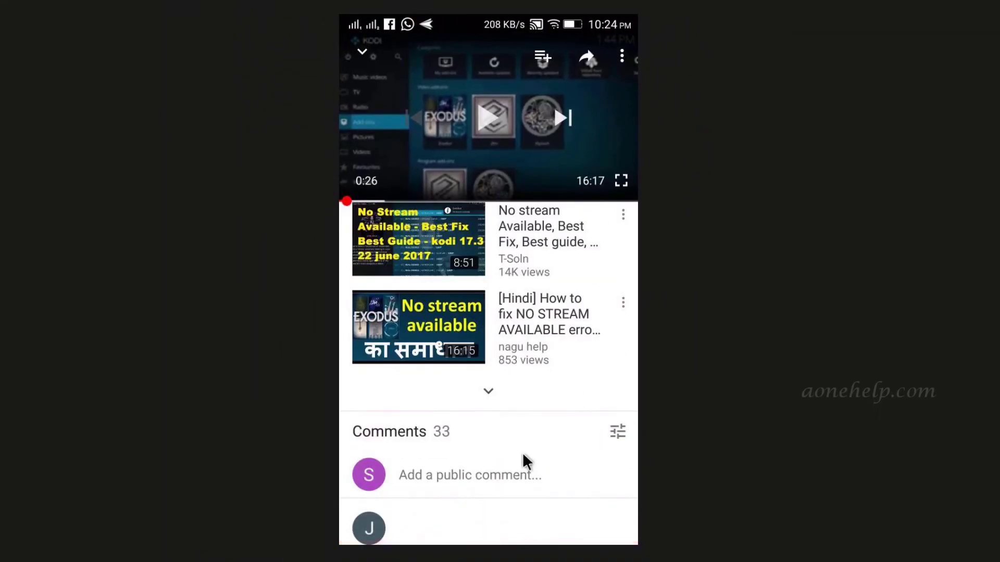